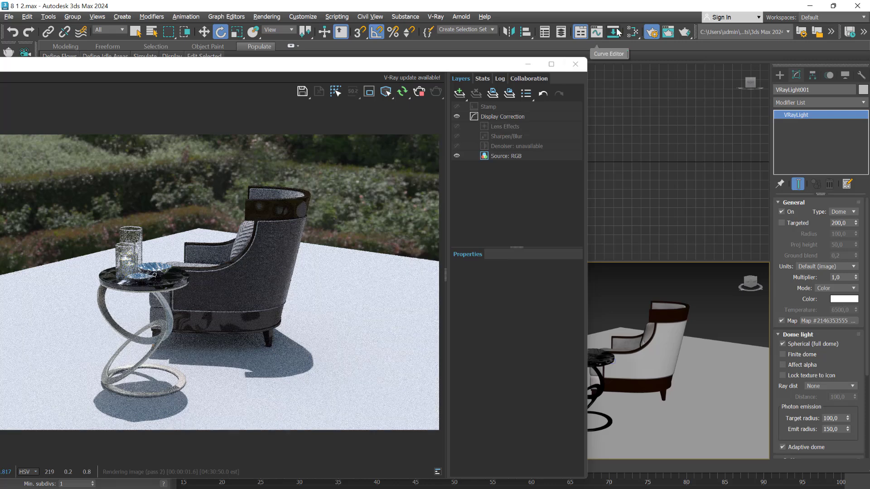
Step: Turn on Lock texture to icon for the V-Ray dome light
click(632, 31)
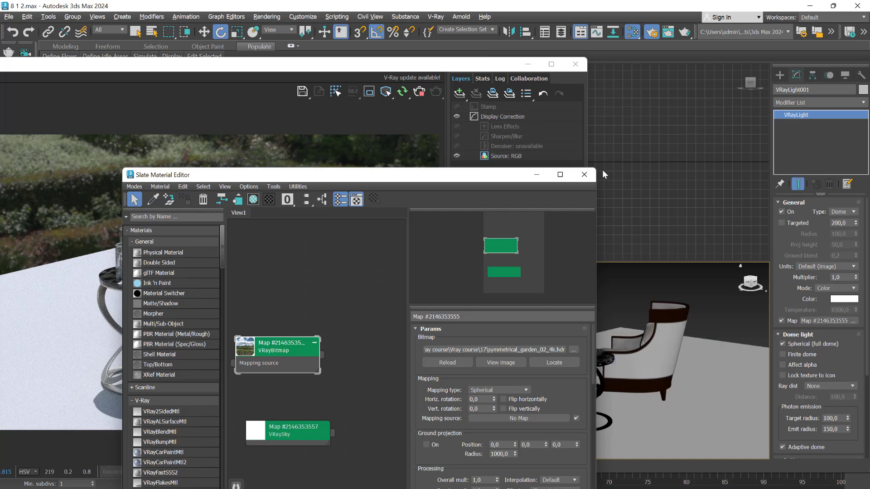
click(584, 175)
scroll(661, 363, down, 5)
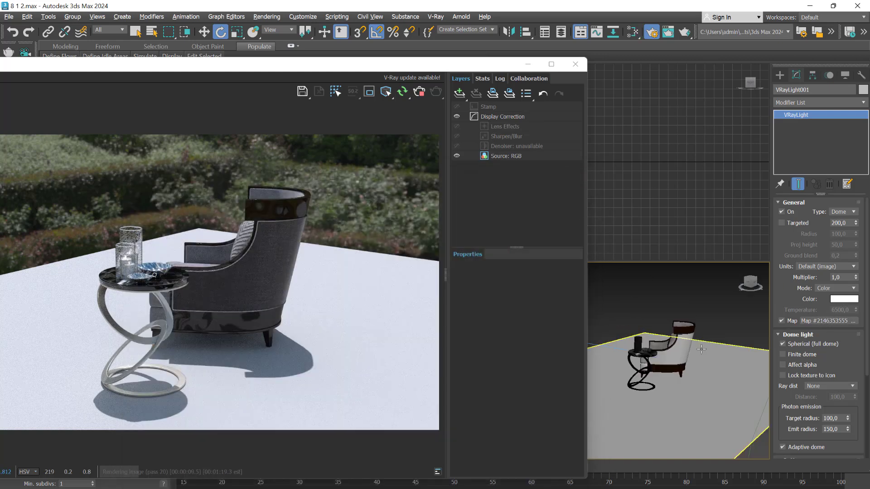
middle_drag(662, 362, 583, 327)
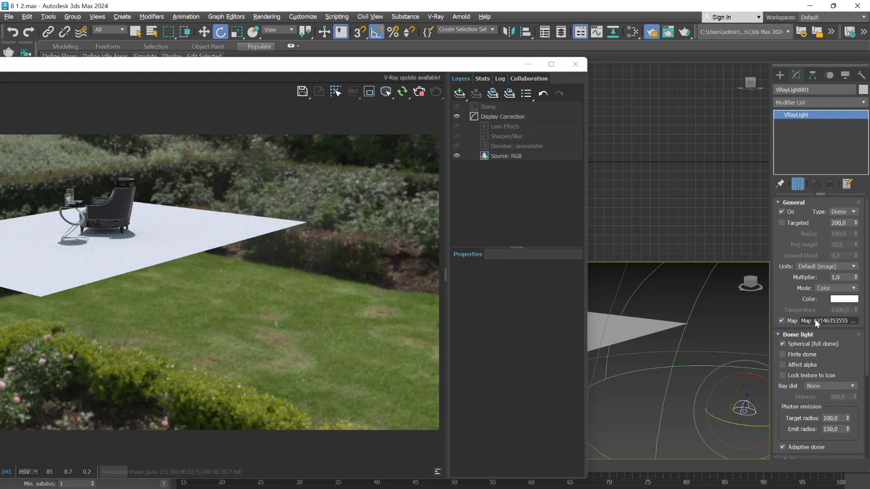
click(782, 376)
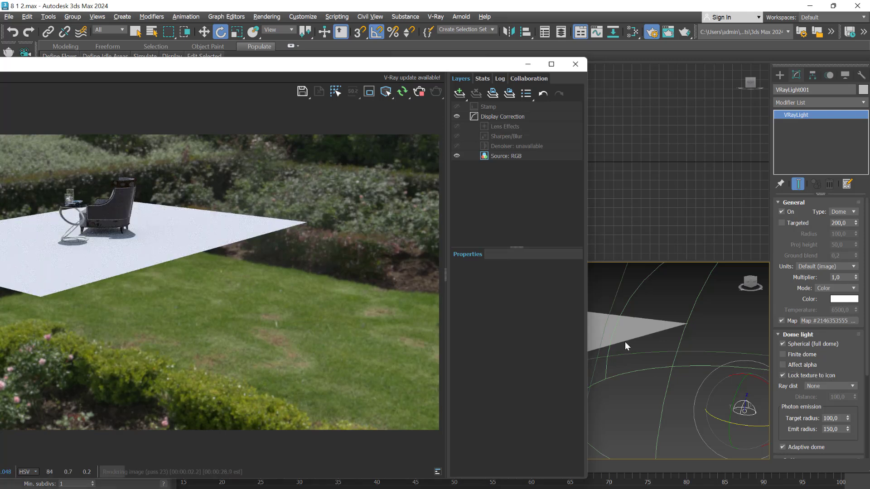
Step: Examine the garden backdrop, the armchair's shadows and the dome light icon in the interactive render from several viewpoints
scroll(625, 345, up, 3)
middle_drag(618, 336, 739, 386)
middle_drag(646, 356, 678, 368)
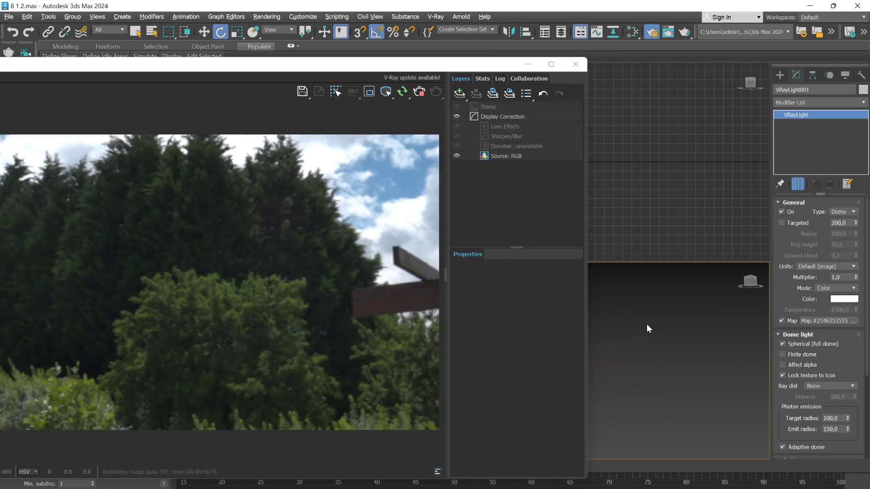
alt+middle_drag(646, 324, 654, 361)
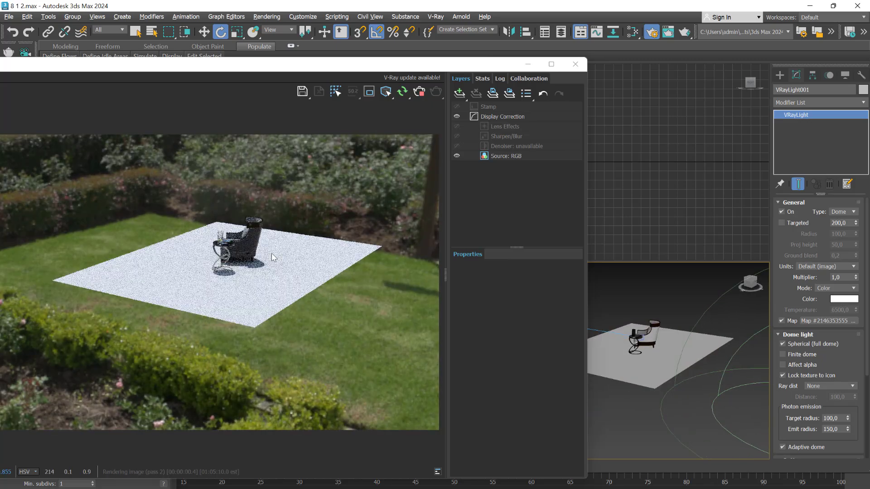
scroll(273, 258, up, 5)
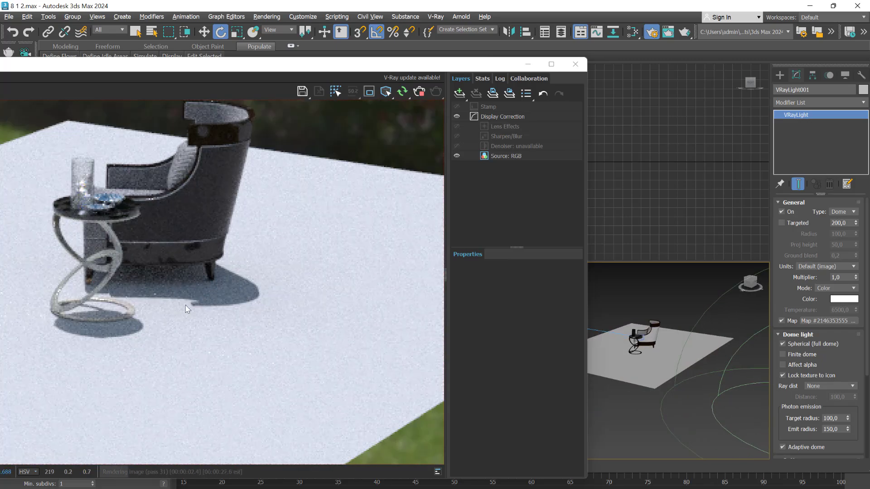
alt+middle_drag(593, 341, 618, 370)
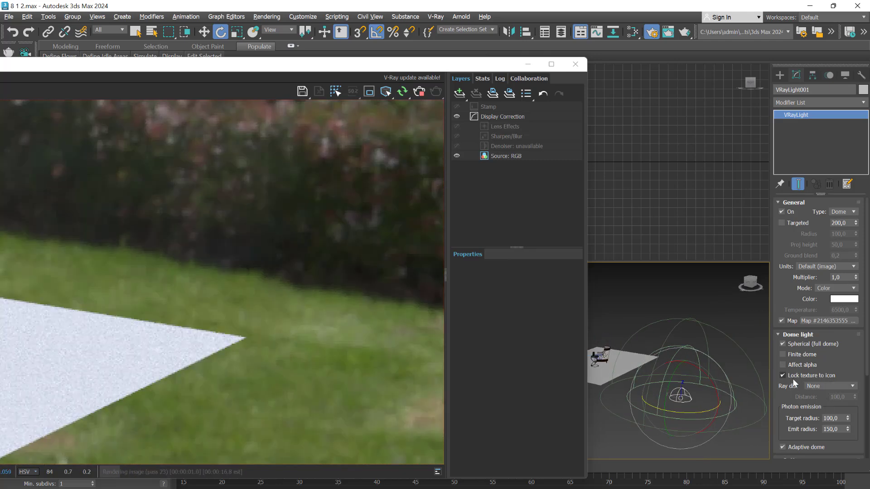
middle_drag(320, 346, 423, 355)
middle_drag(297, 337, 408, 295)
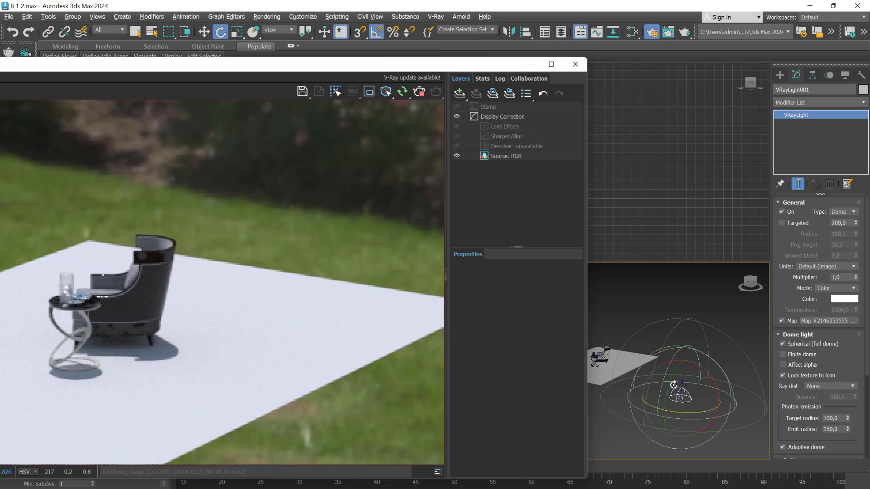
Step: Try rotating the dome light in two passes to reorient its garden HDRI around the armchair
drag(697, 391, 692, 368)
scroll(365, 298, down, 4)
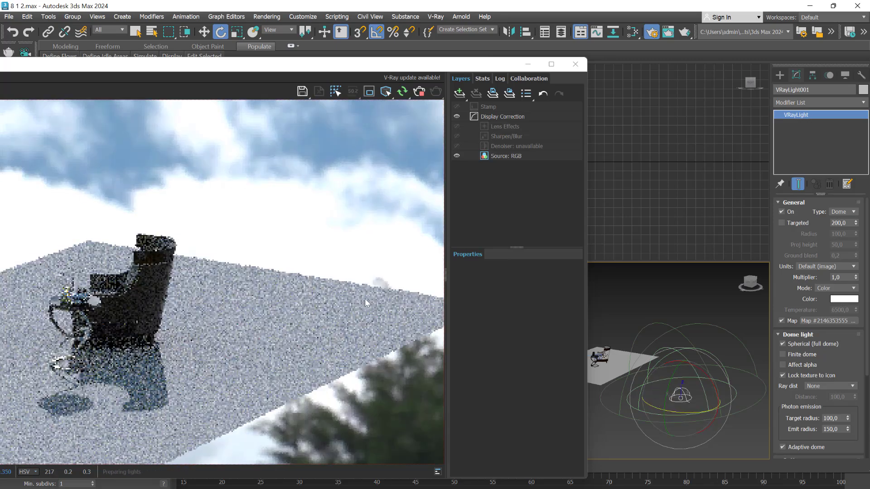
middle_drag(272, 284, 376, 376)
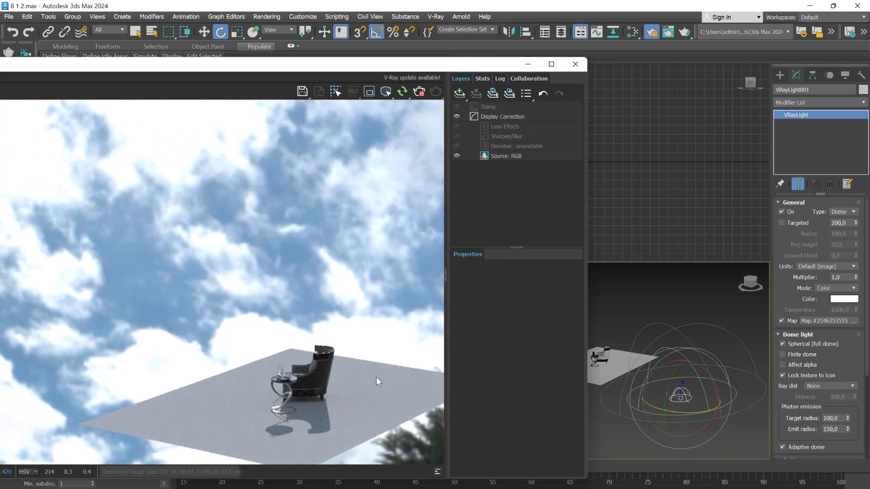
drag(680, 383, 685, 375)
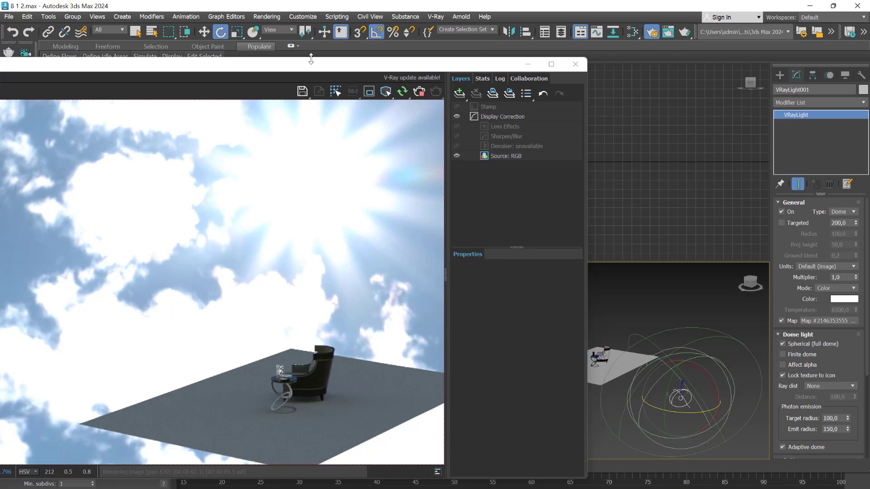
Step: Check the environment map slot in the scene's Environment and Effects settings
drag(312, 66, 343, 133)
click(267, 16)
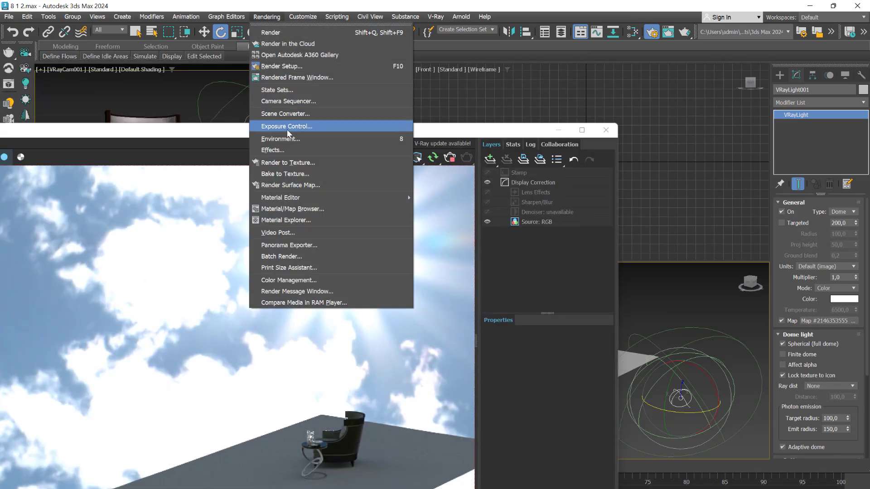
click(280, 135)
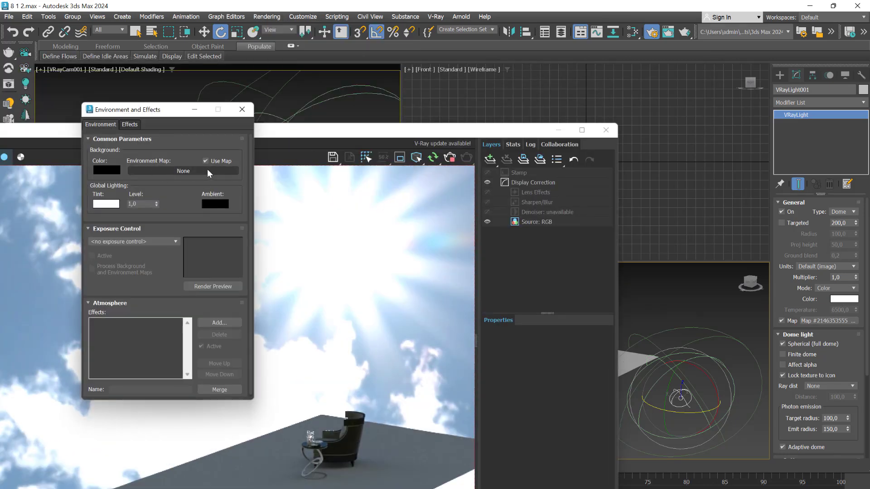
click(242, 109)
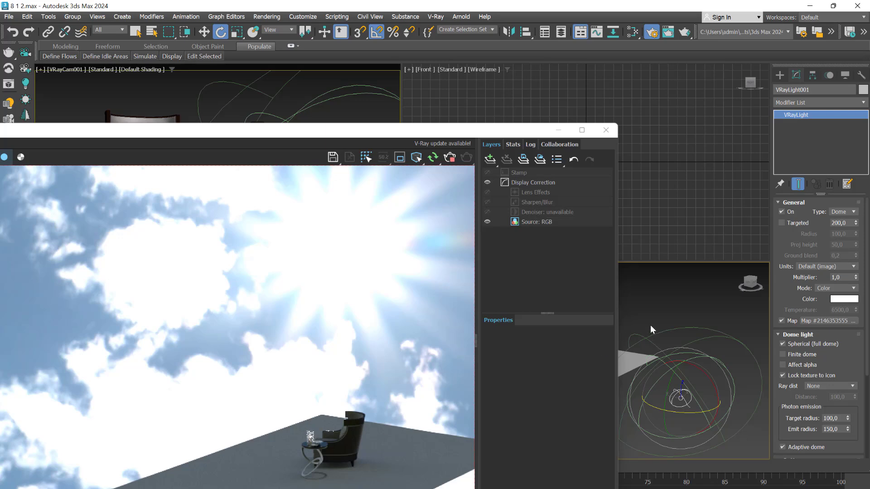
Step: Undo both dome light rotations and inspect the armchair render
right_click(649, 305)
click(638, 323)
key(ctrl+z)
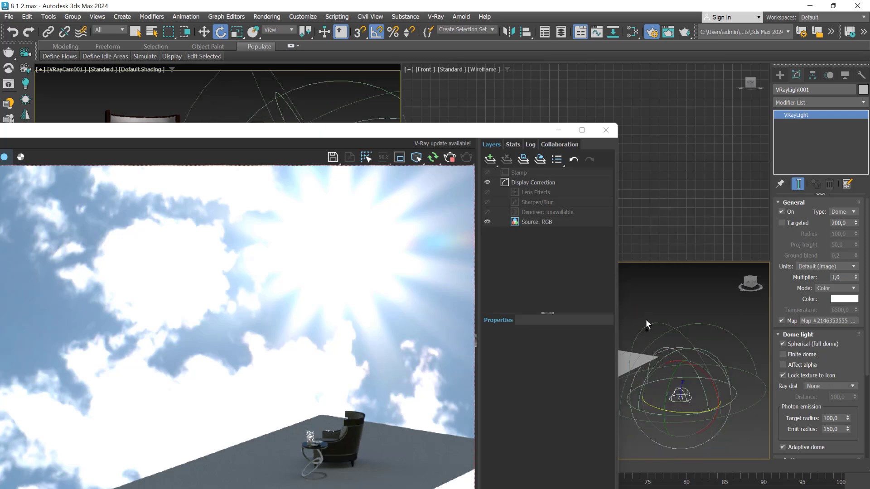
key(ctrl+z)
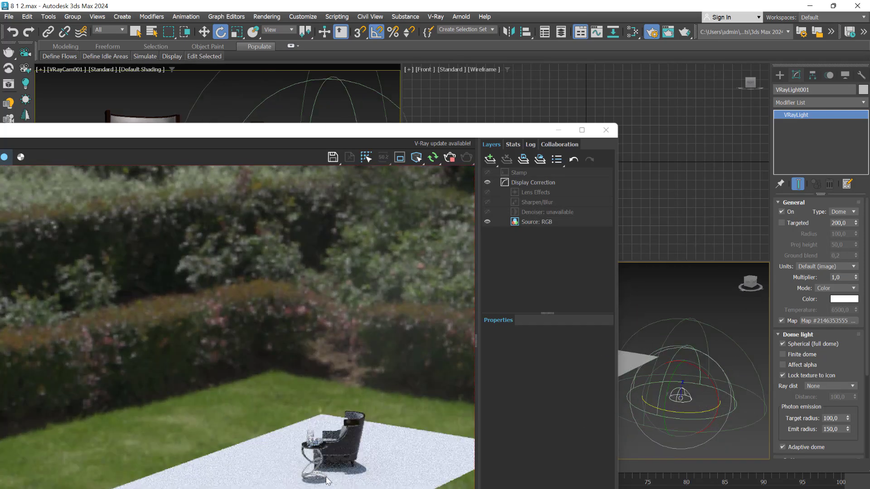
scroll(325, 477, up, 3)
scroll(325, 479, down, 2)
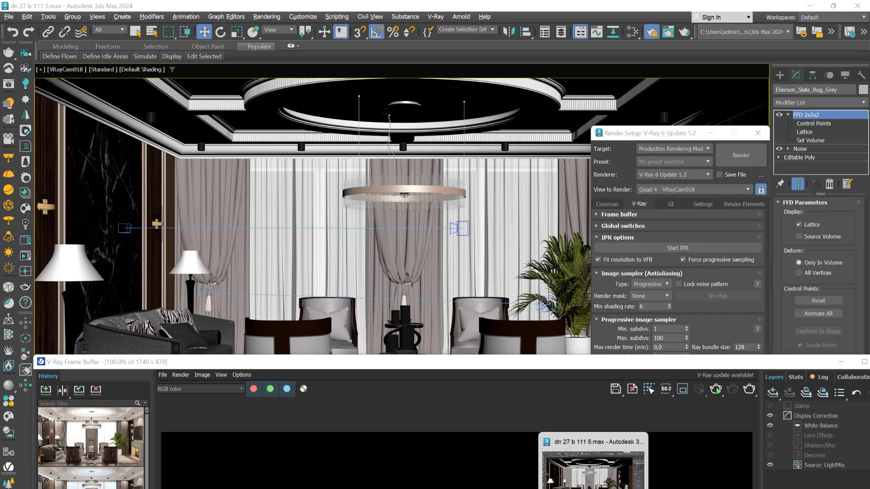
Step: View the finished living room image 3 1.jpg as a lighting reference and minimise it
click(572, 486)
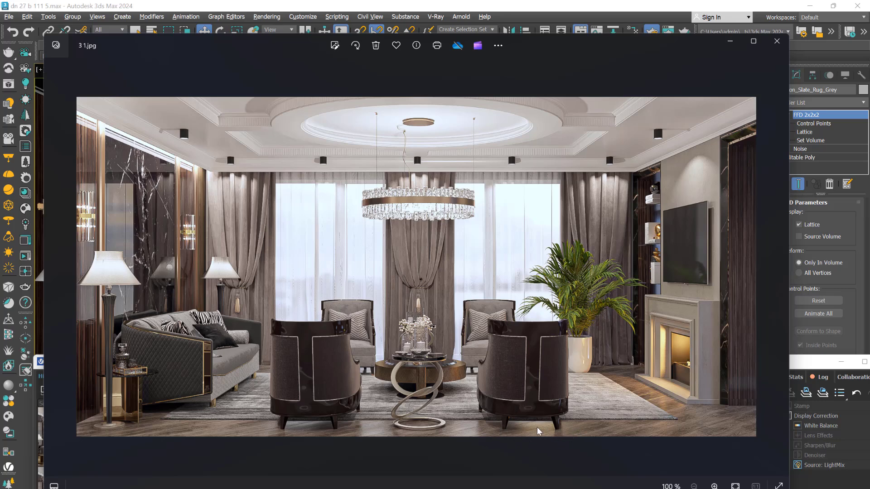
click(729, 45)
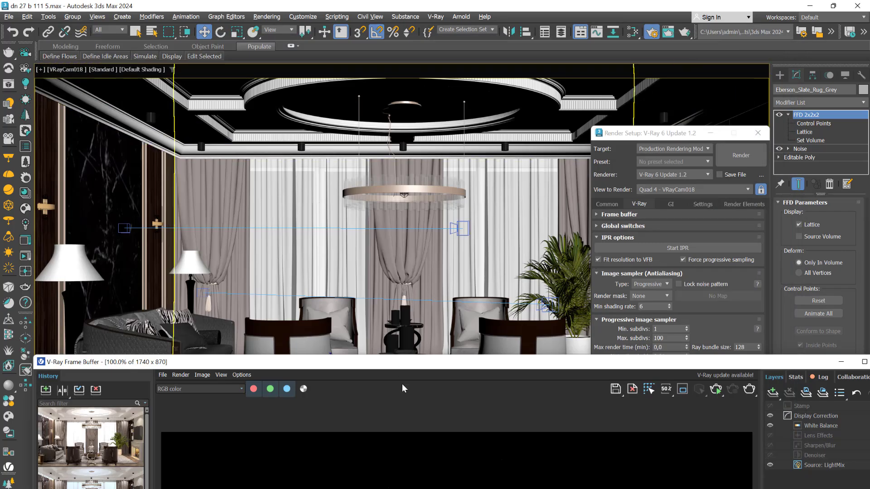
Step: Open the living room scene's Environment and Effects settings to check its environment map
drag(401, 365, 421, 312)
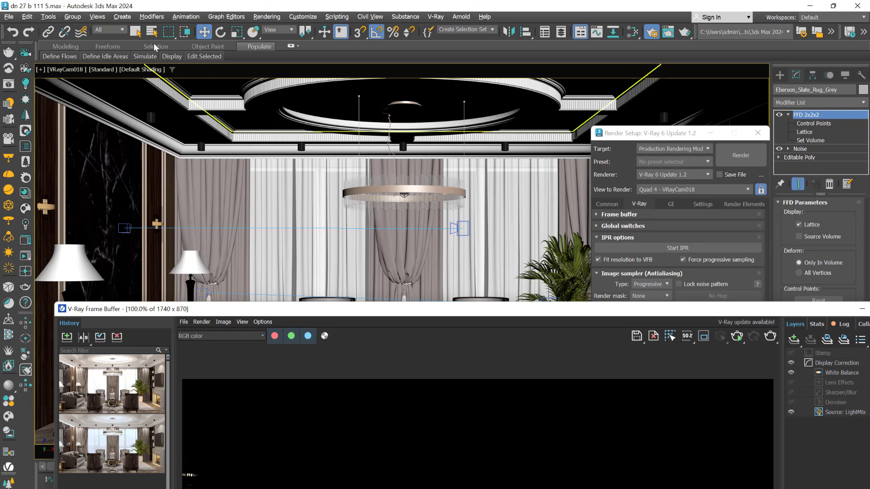
click(267, 16)
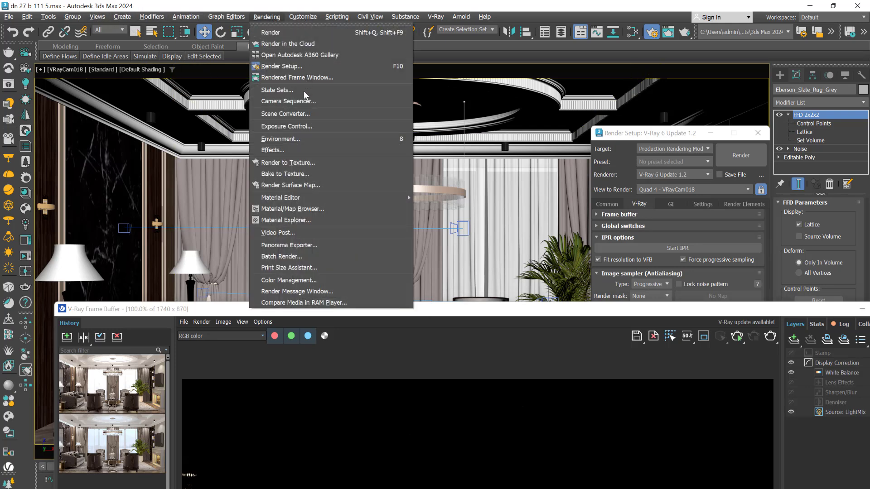
click(281, 139)
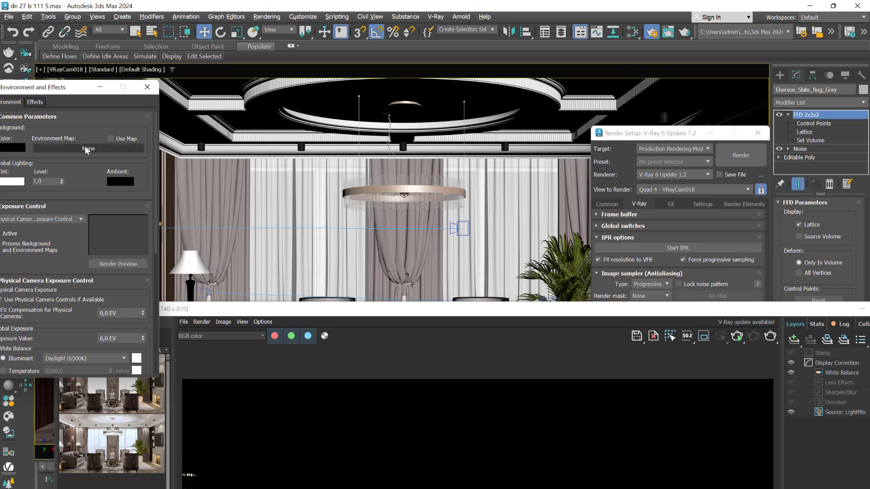
Step: Run an interactive test render of the living room without sunlight and stop it
drag(479, 310, 429, 85)
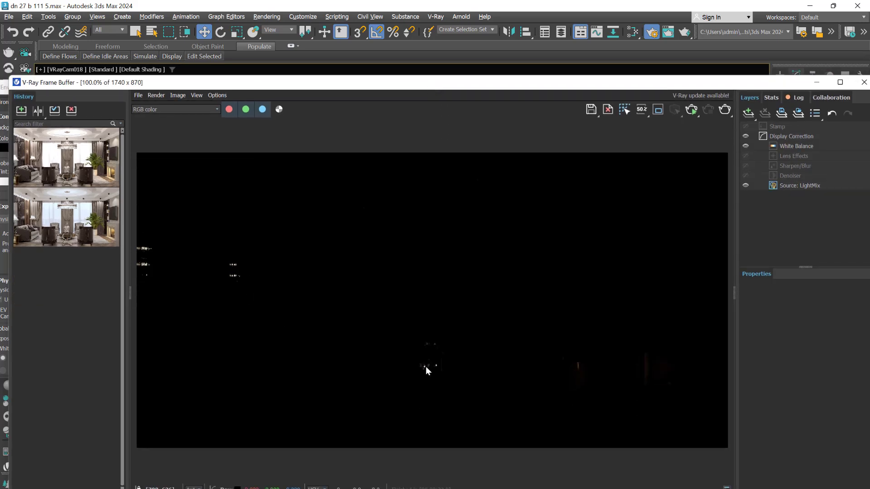
drag(423, 80, 380, 127)
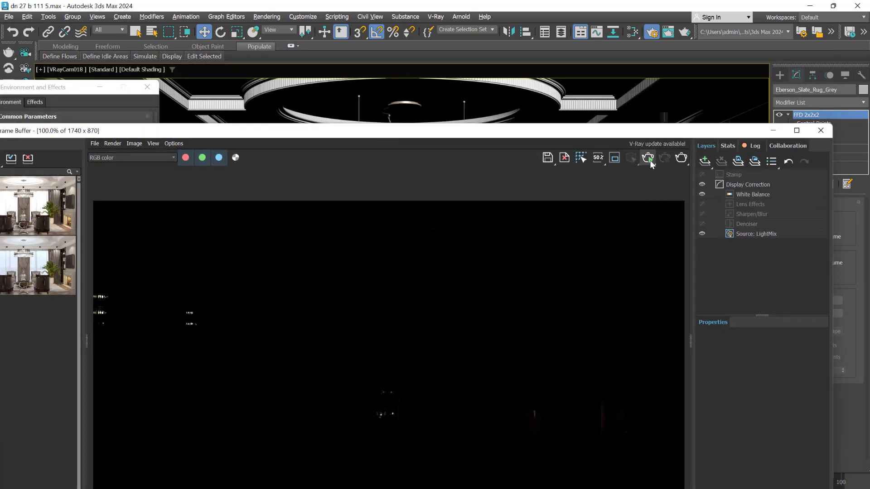
click(648, 158)
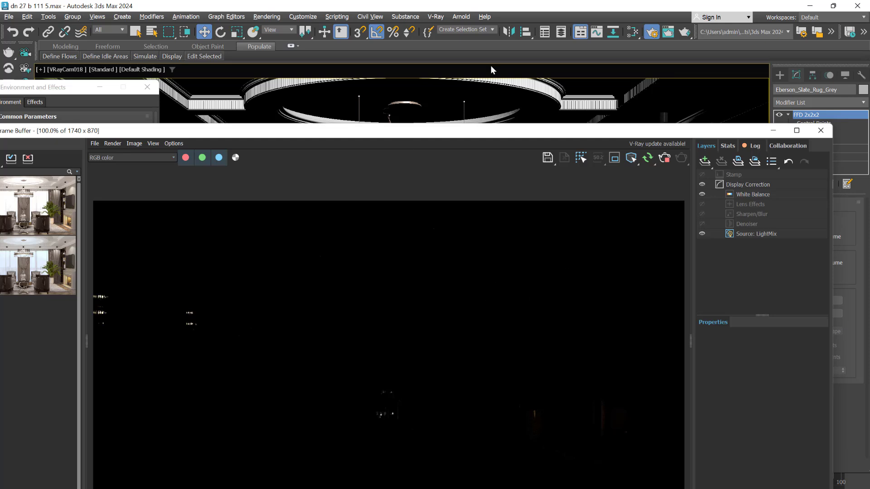
drag(406, 133, 496, 55)
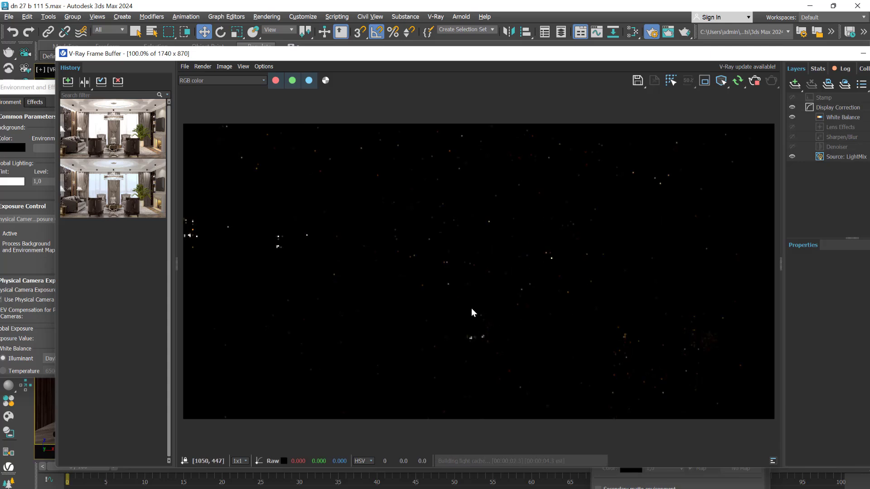
click(755, 82)
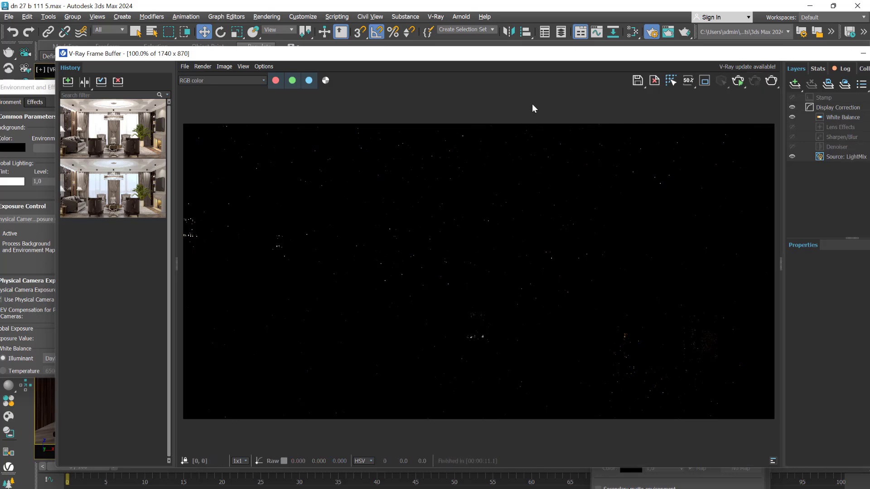
drag(482, 69, 455, 269)
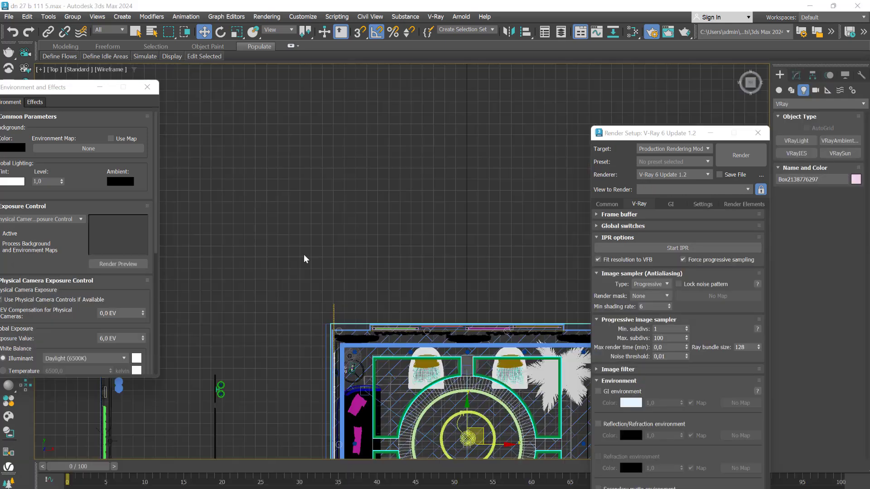
Step: Create a VRaySun in the Top view, aimed from outside the windows into the room, with an automatic VRaySky environment map
click(839, 154)
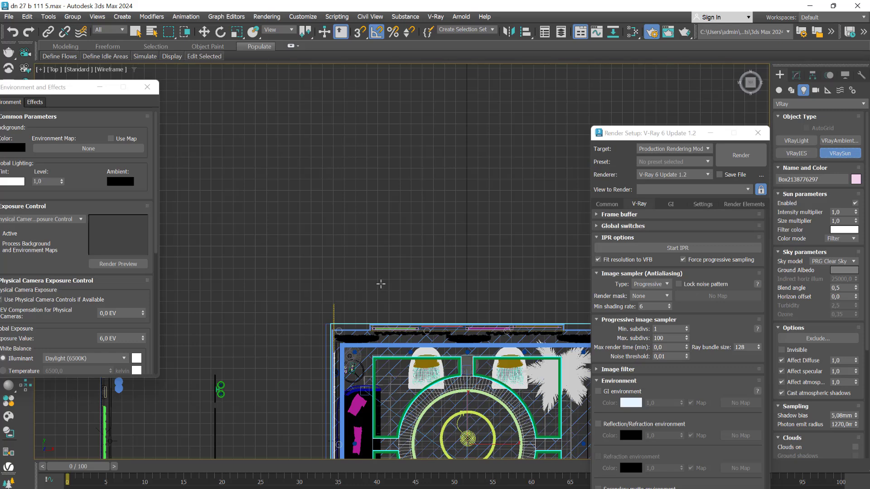
drag(295, 82, 459, 394)
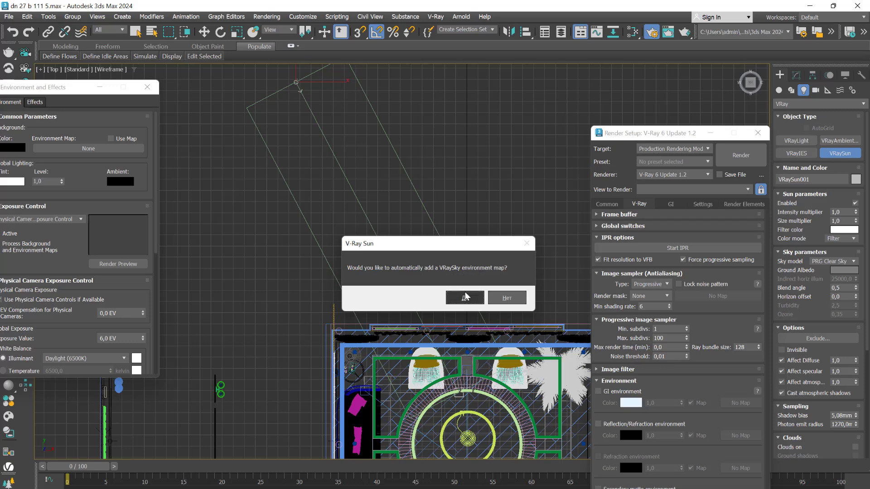
click(465, 298)
drag(70, 92, 184, 97)
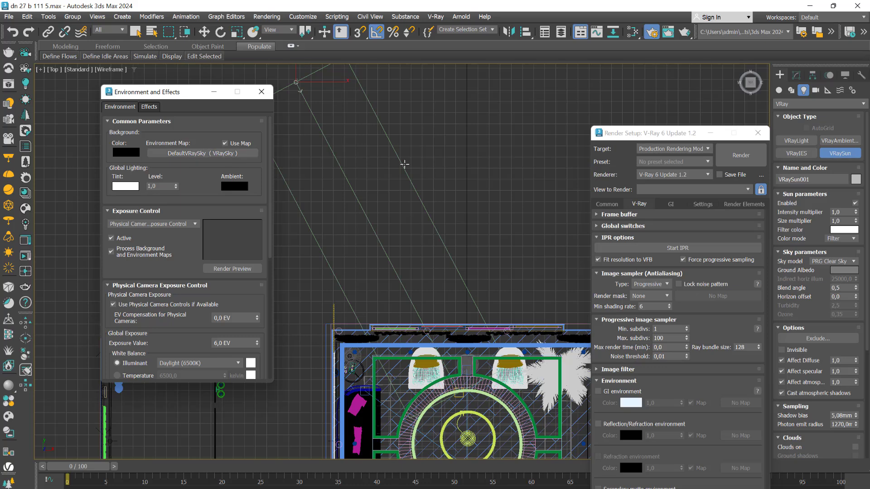
right_click(405, 164)
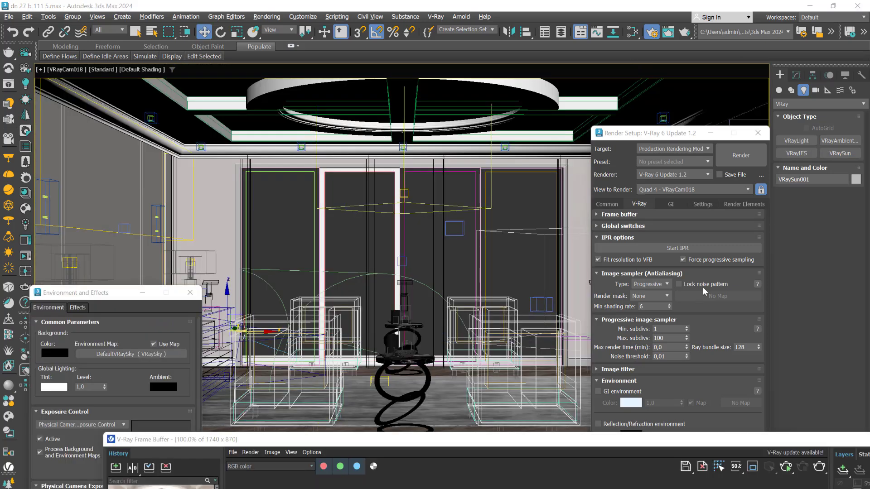
Step: Start an interactive render of the living room from VRayCam018 with the new sun and sky
click(690, 249)
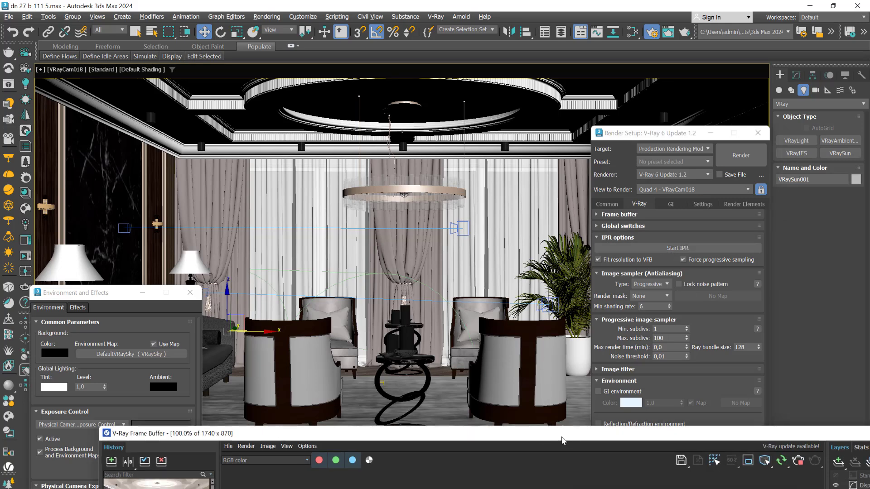
drag(552, 443, 490, 117)
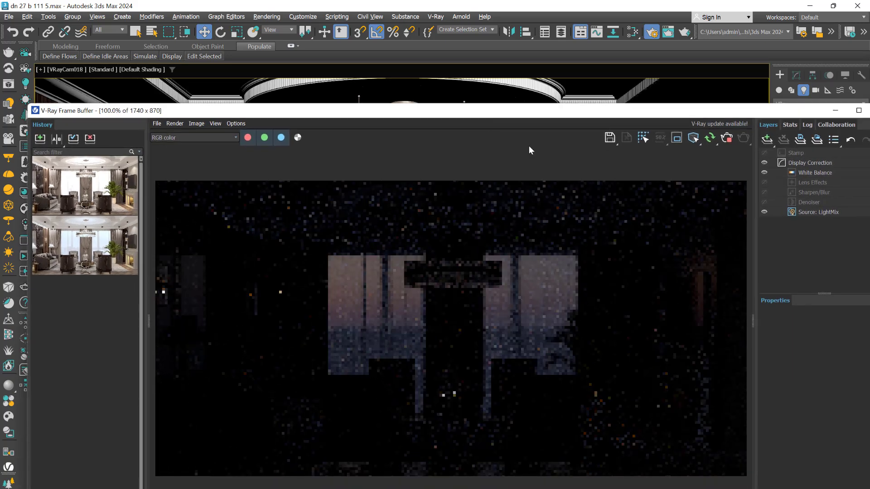
Step: Shift VRaySun001 a short way along X and raise it slightly in the camera view, checking the interactive render
drag(531, 110, 535, 71)
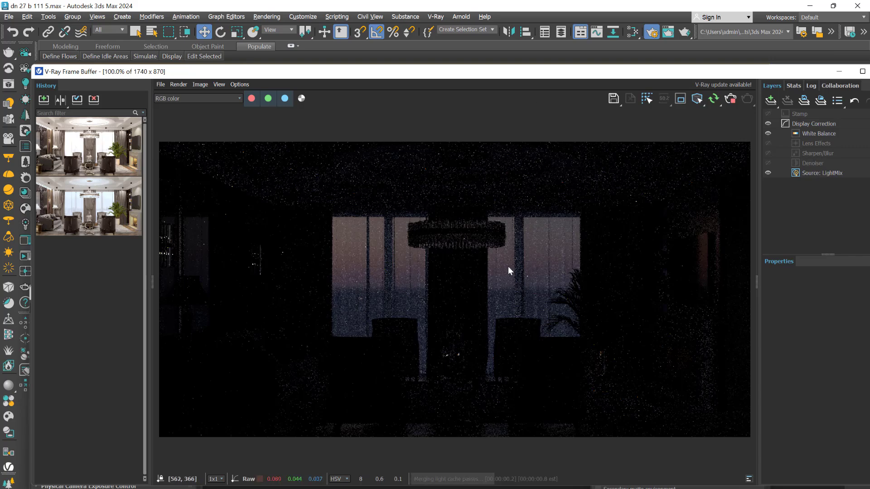
drag(461, 72, 456, 371)
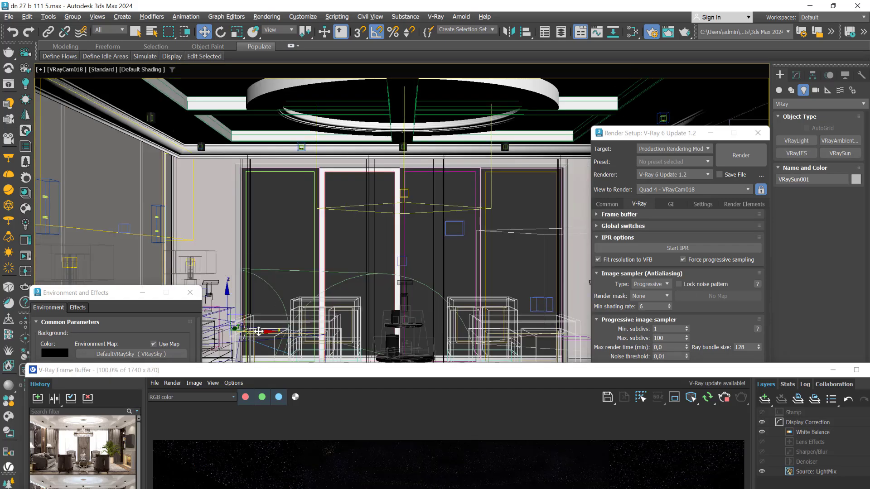
drag(256, 332, 295, 331)
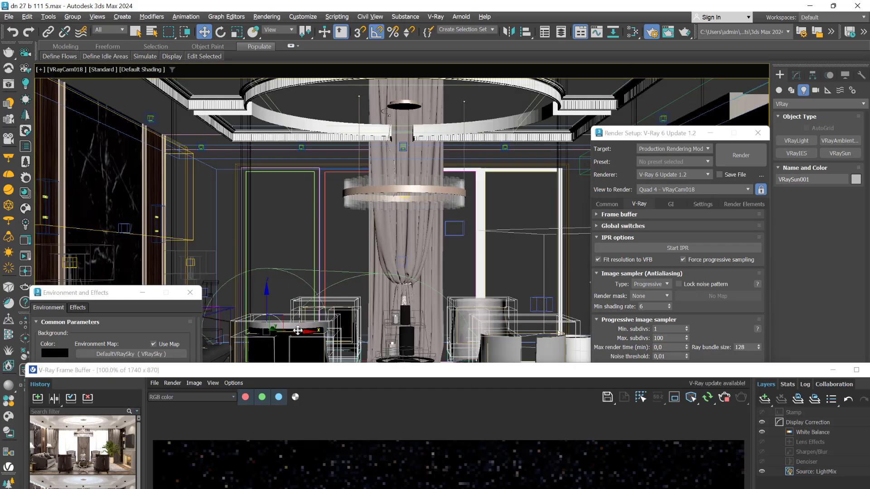
mouse_move(424, 371)
mouse_down()
mouse_move(429, 151)
mouse_move(383, 343)
mouse_move(381, 334)
mouse_up()
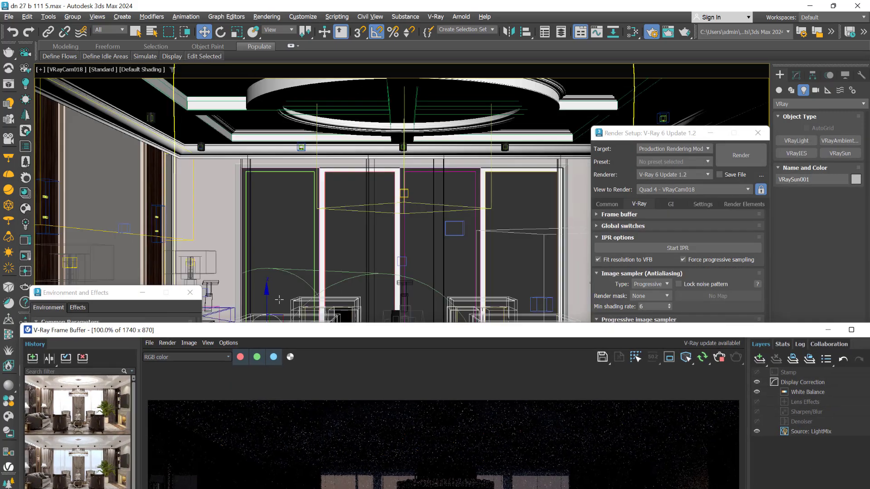
drag(269, 282, 268, 263)
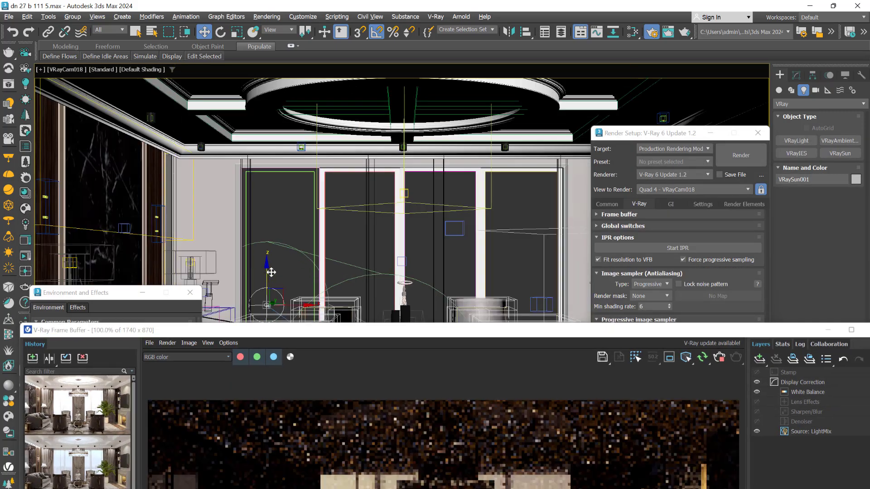
drag(413, 336, 369, 108)
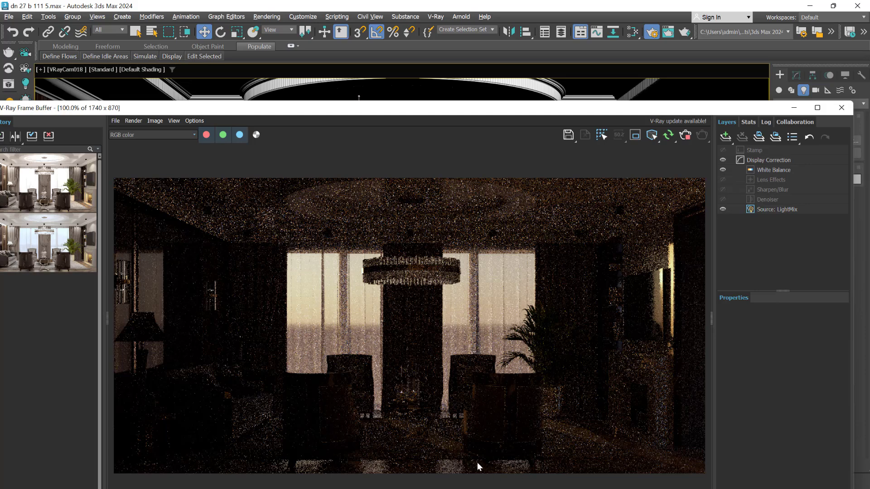
Step: Raise VRaySun001 to the upper half of the windows, nudge it slightly along X, and check the sunlight in the interactive render
drag(398, 108, 382, 349)
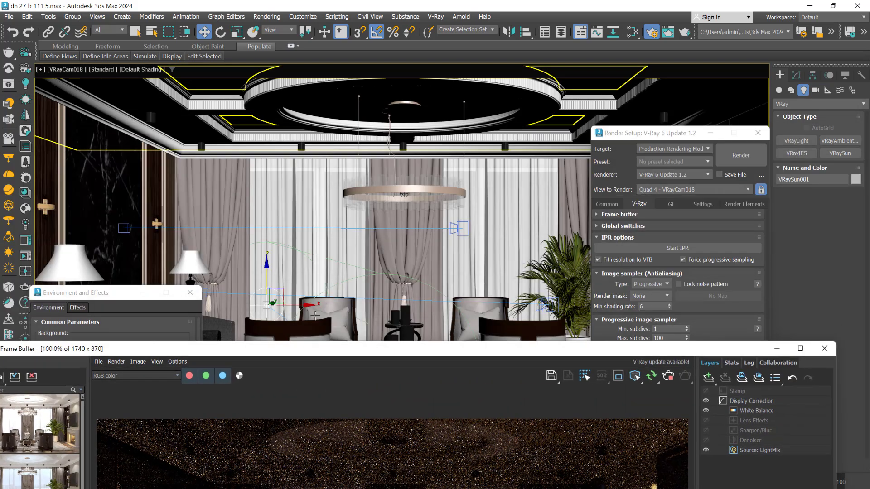
drag(299, 304, 281, 179)
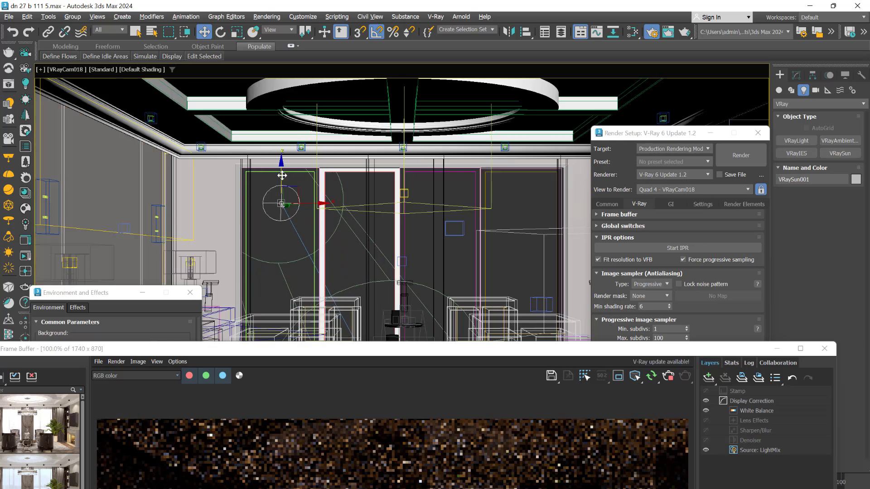
drag(311, 203, 304, 206)
drag(437, 353, 439, 125)
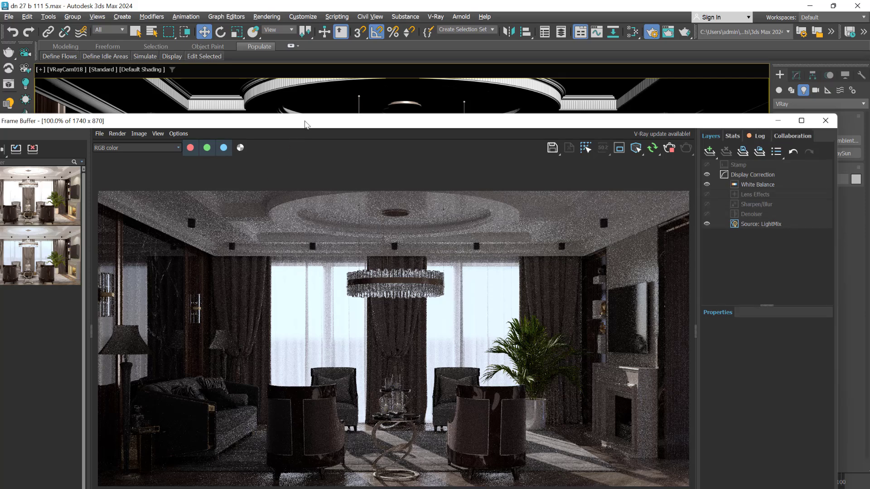
drag(305, 125, 455, 415)
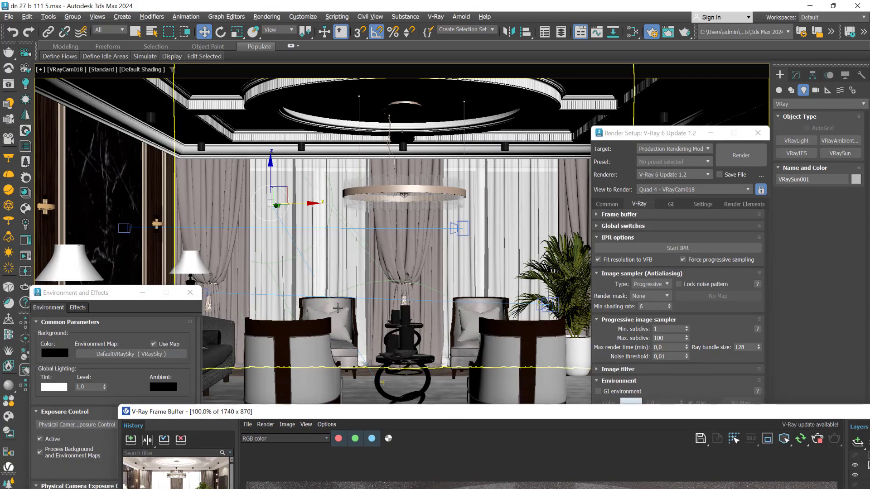
drag(519, 418, 472, 477)
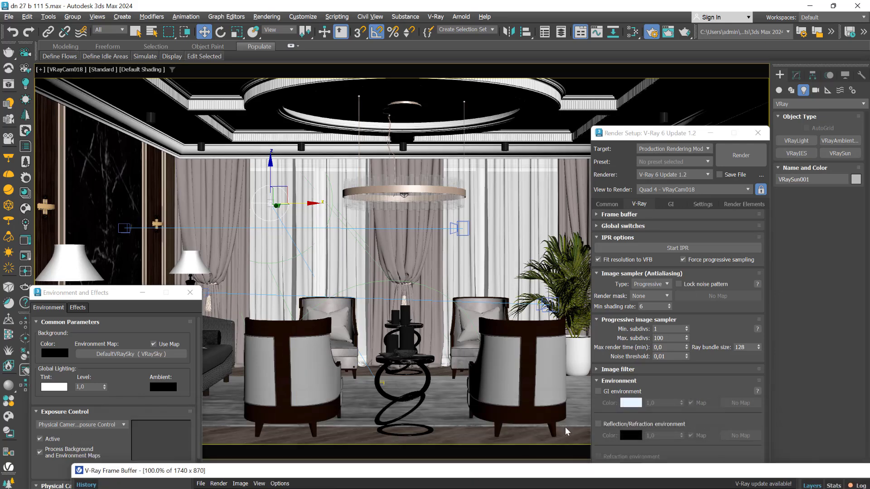
drag(556, 476, 418, 85)
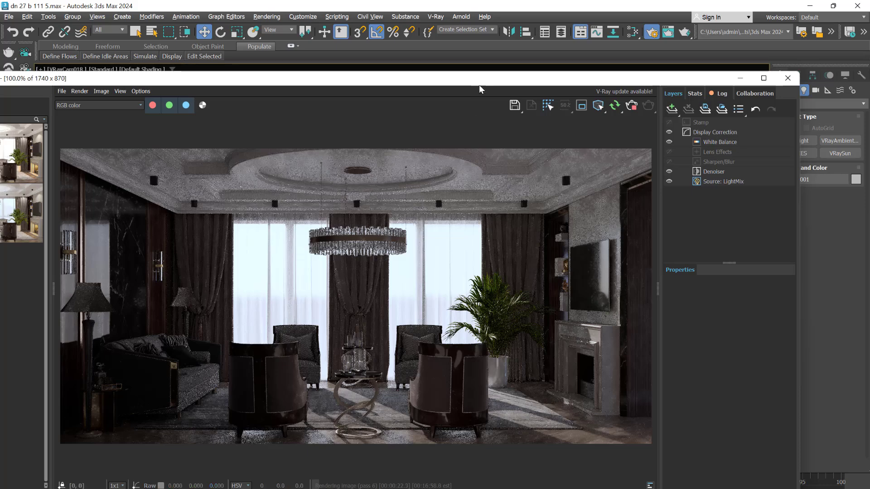
Step: Set the VRaySun001 intensity multiplier to 10 and view the updated interactive render
drag(480, 85, 372, 324)
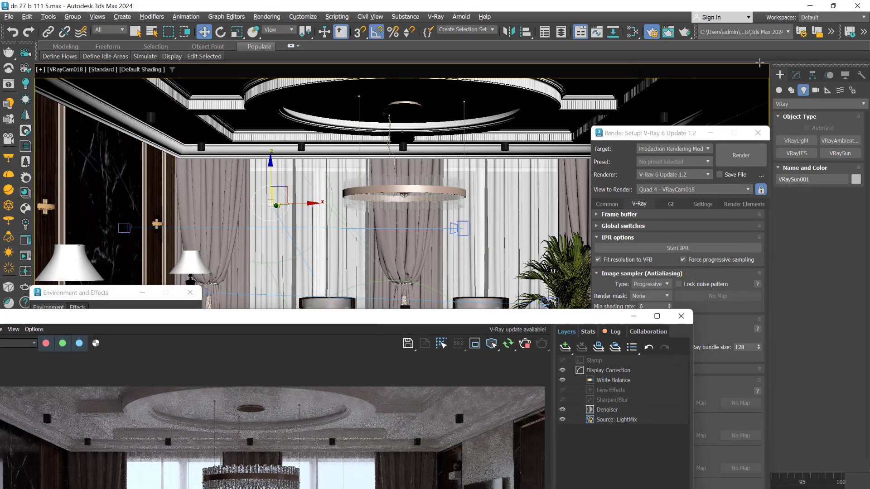
click(796, 75)
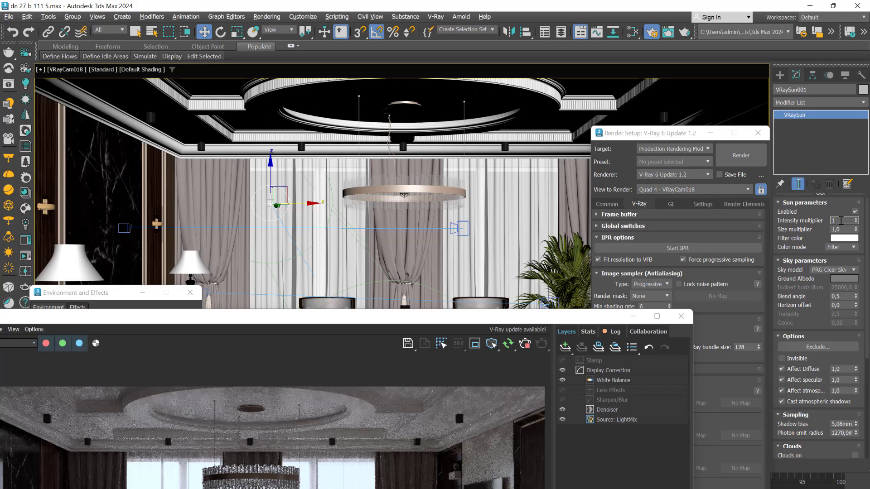
key(Return)
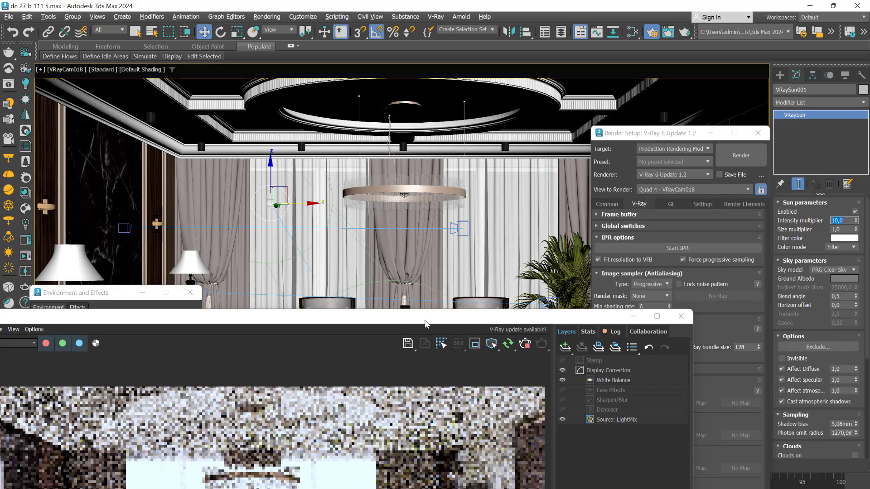
drag(428, 319, 539, 90)
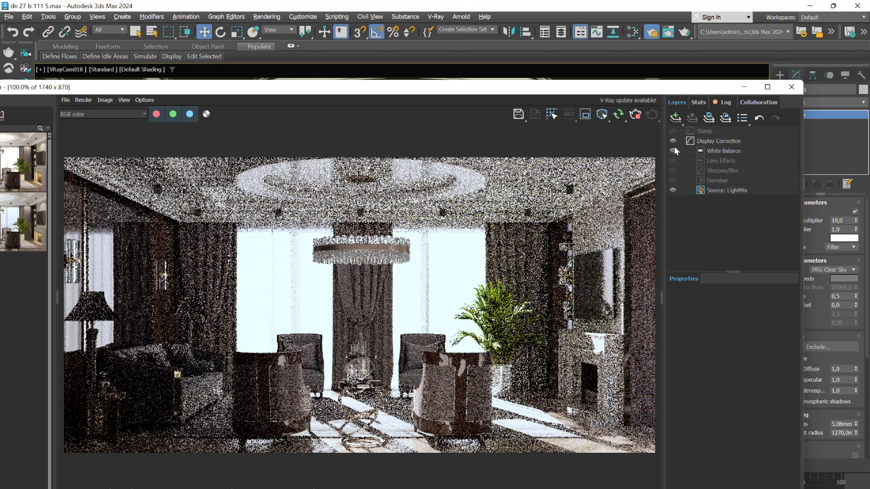
Step: Try an Exposure correction layer with Highlight Burn at about 0.49 on the render, and delete the layer again
click(677, 120)
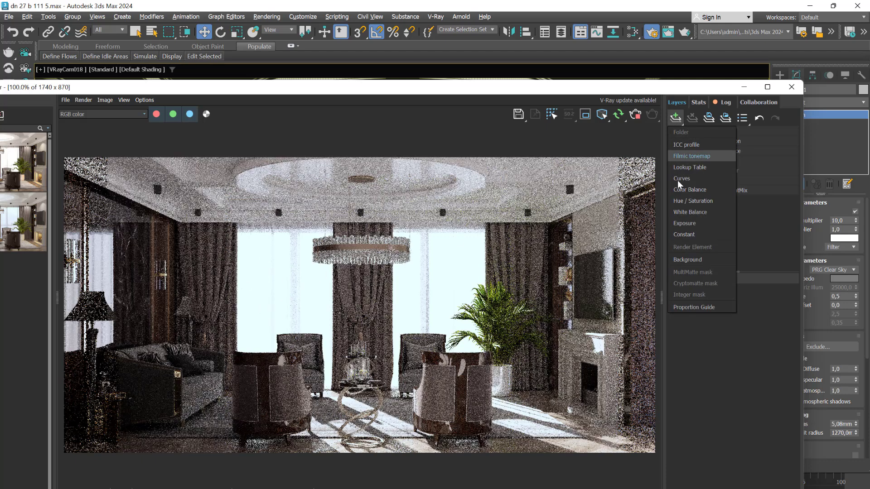
click(684, 222)
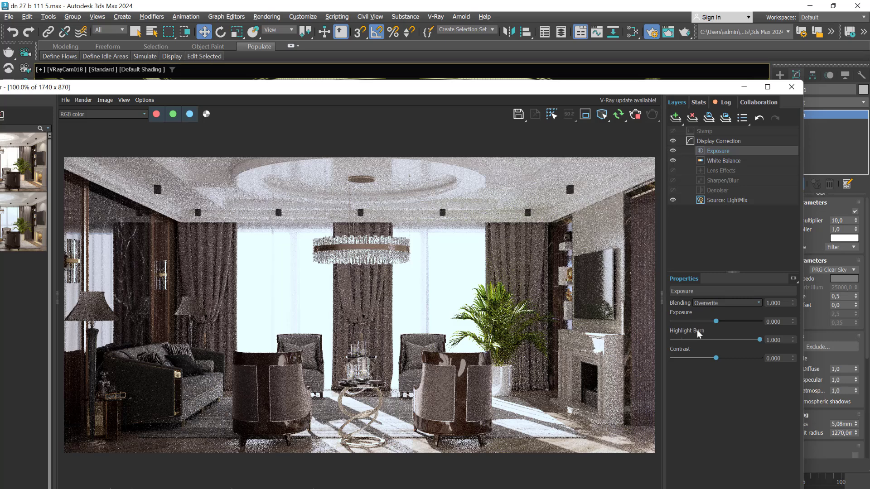
drag(759, 339, 715, 340)
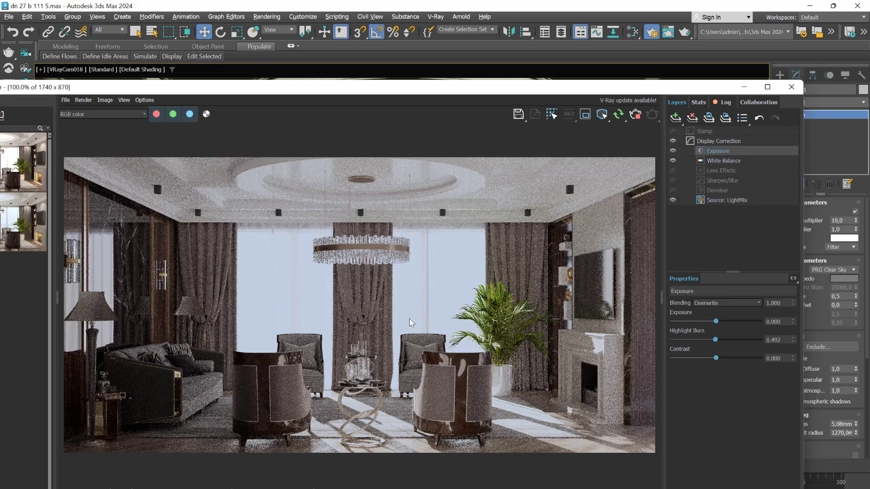
right_click(716, 153)
click(729, 192)
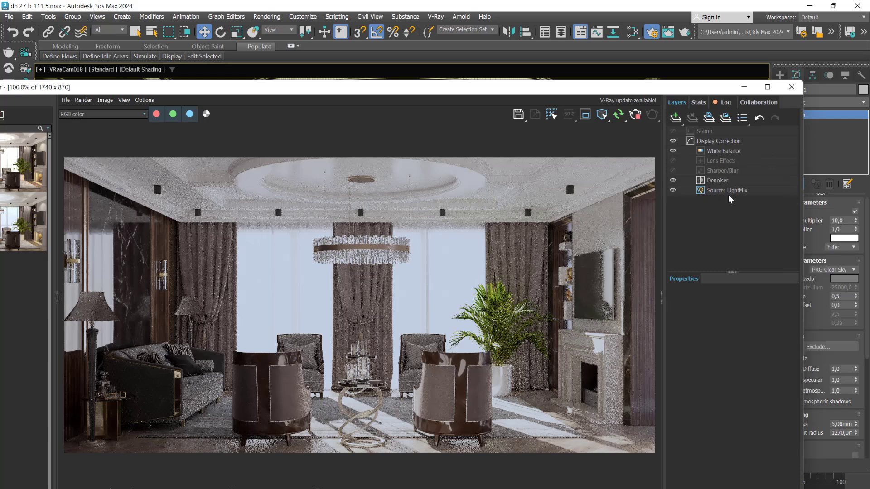
Step: Set the VRaySun001 intensity multiplier back to 1
drag(568, 92, 508, 363)
double_click(843, 220)
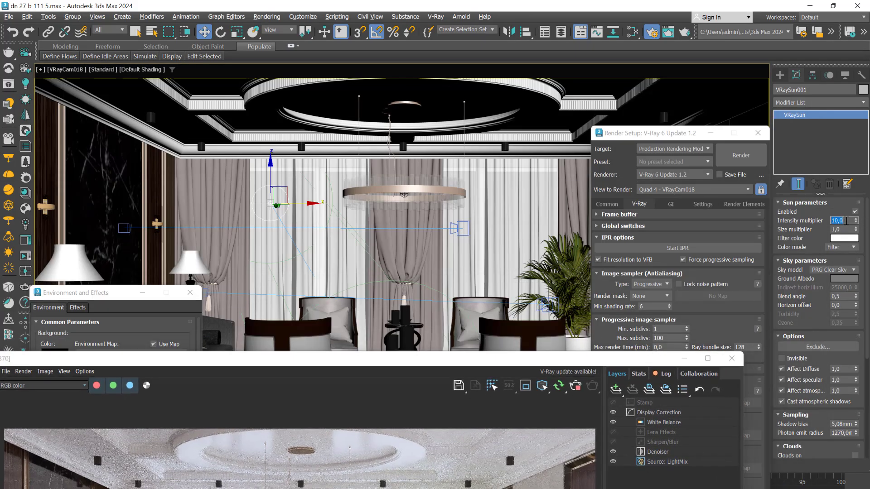
text(1)
key(Return)
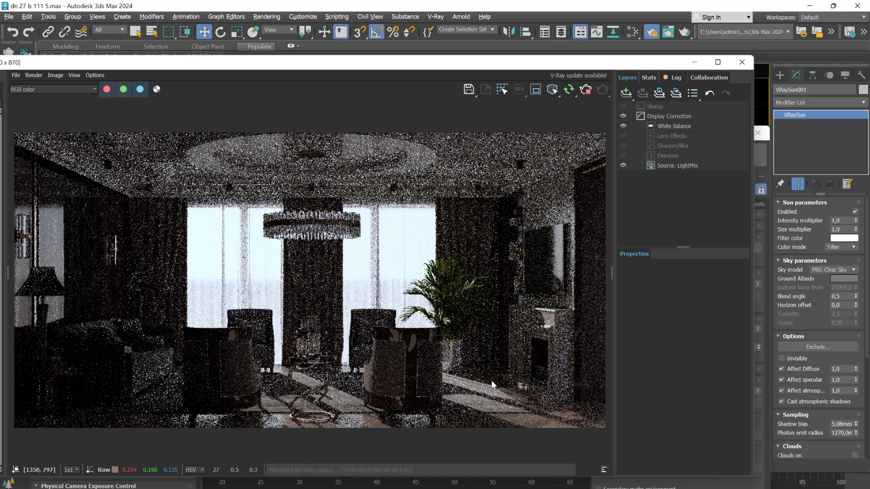
Step: Set the VRaySun001 size multiplier to 10 and make the sun invisible
drag(511, 63, 365, 231)
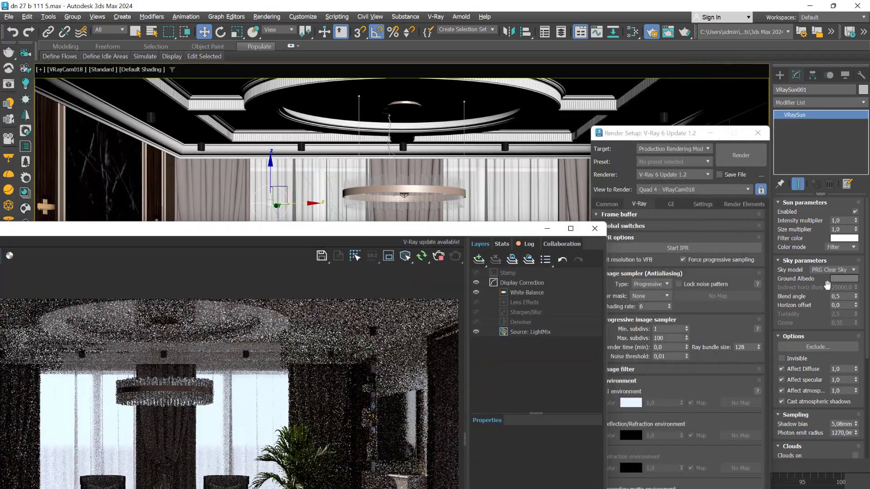
double_click(844, 230)
text(1)
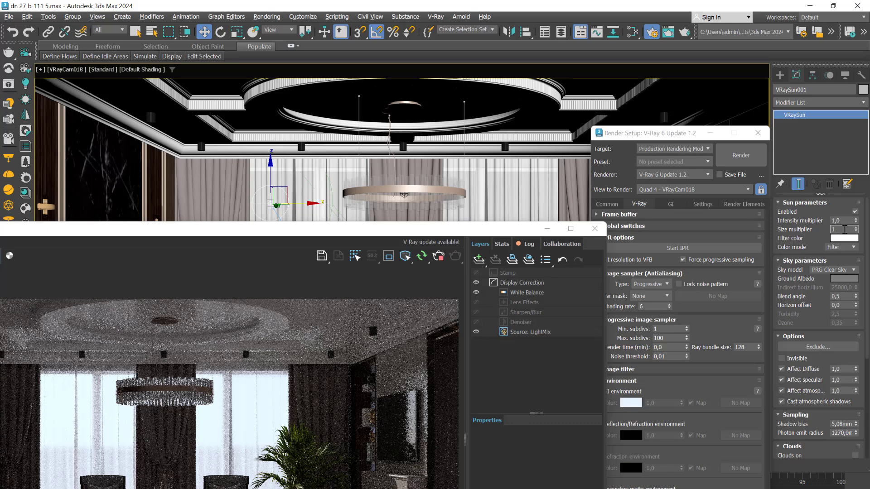
key(Return)
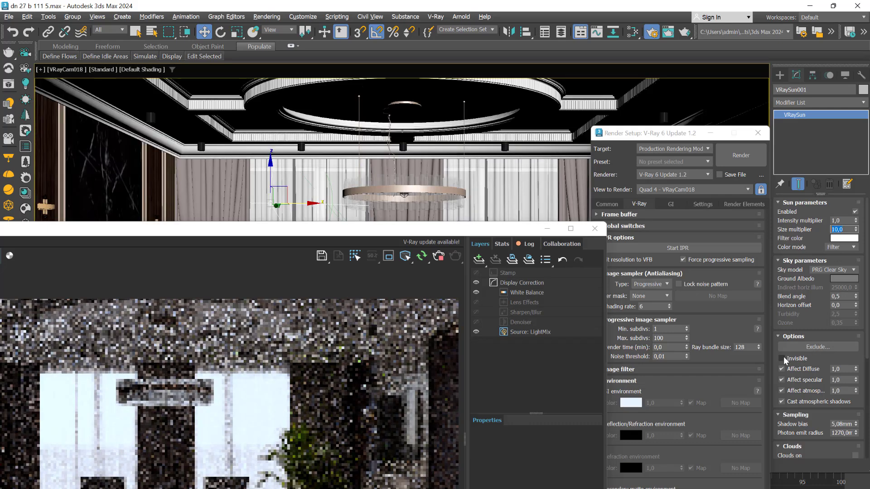
click(782, 358)
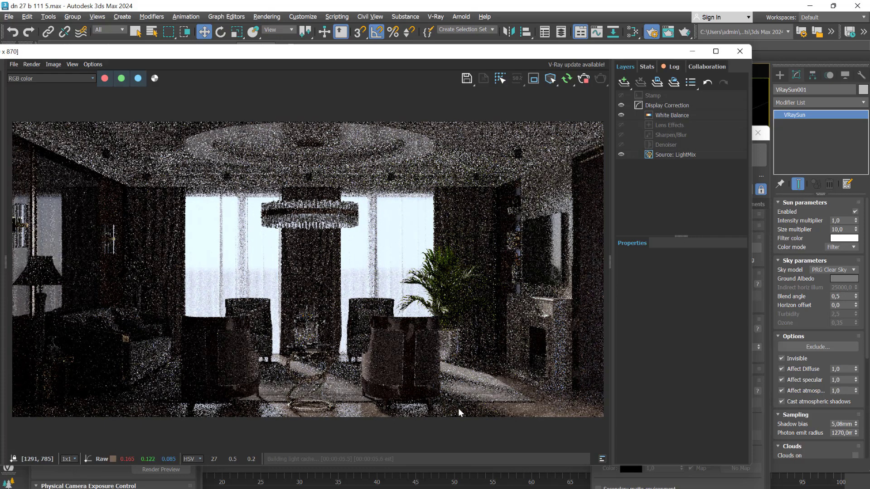
Step: Region-render the floor around the front armchair nearest the fireplace to examine the shadow edges, and turn region rendering off
click(533, 78)
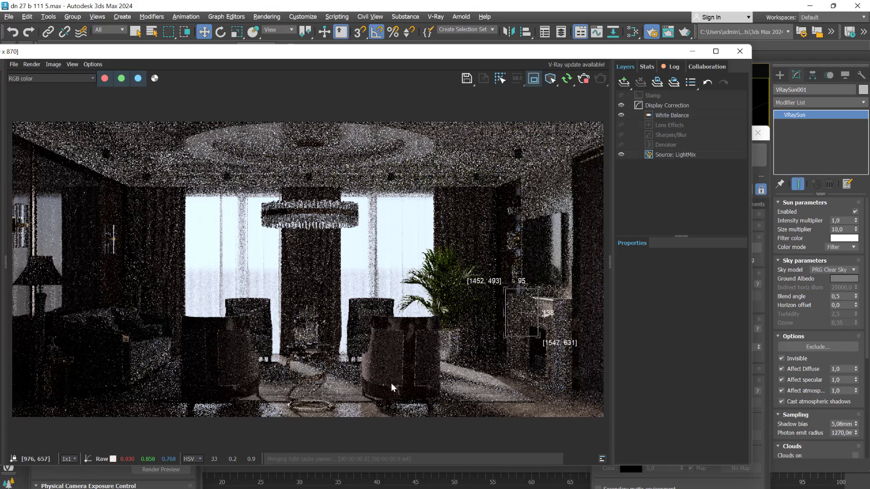
drag(346, 350, 529, 428)
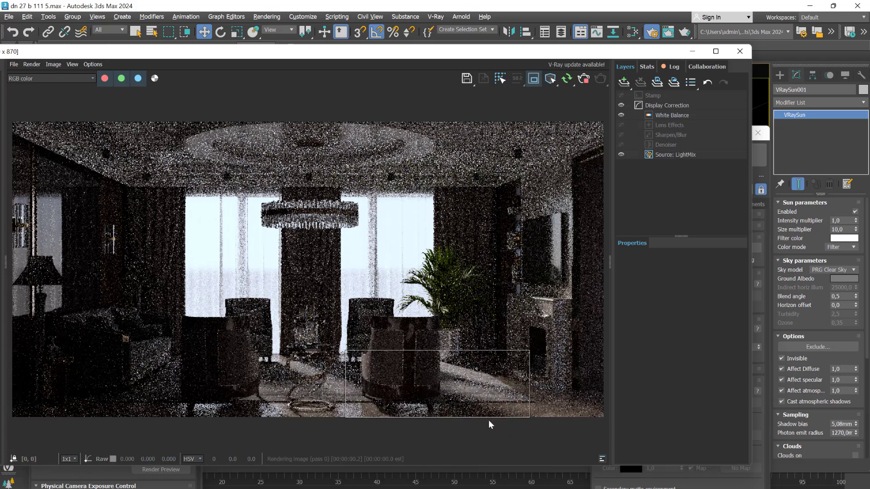
scroll(476, 414, up, 2)
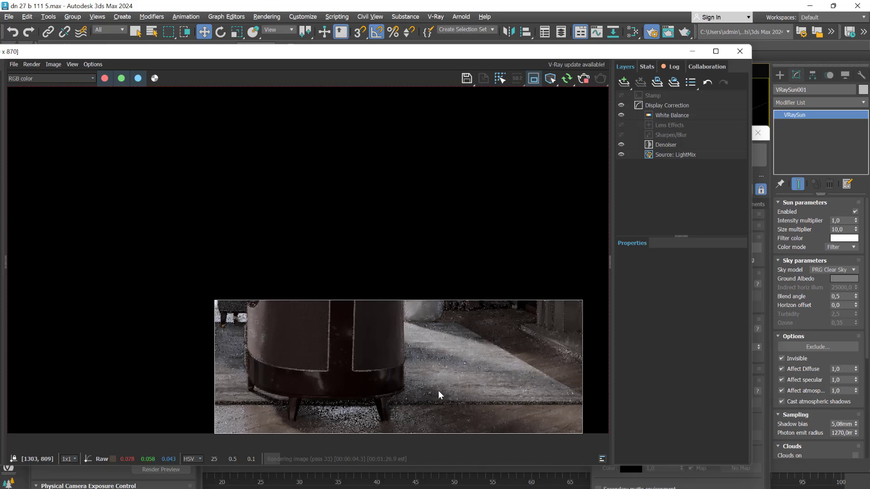
click(535, 79)
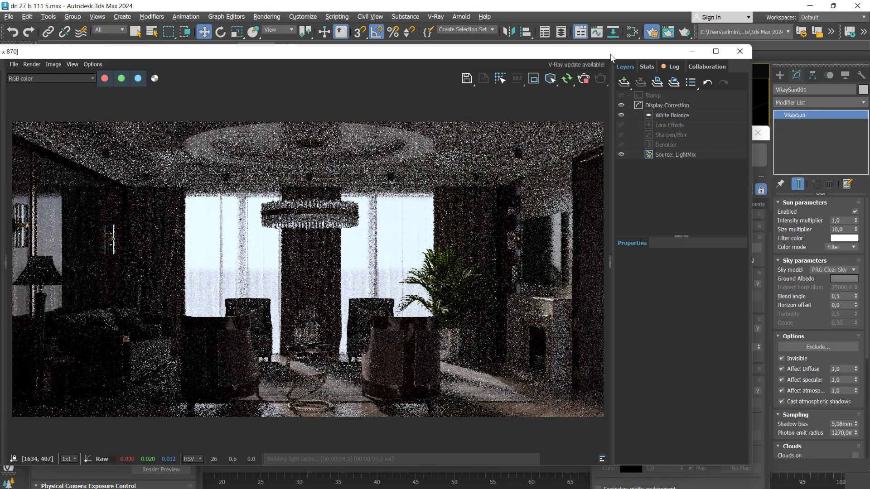
Step: Turn on the interior lights alongside VRaySun001 in the V-Ray Light Lister and view the combined render
drag(604, 64, 695, 211)
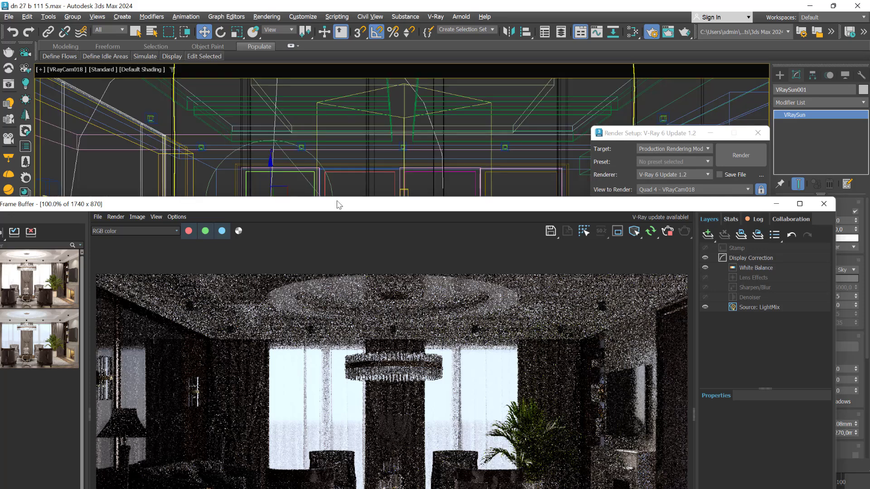
drag(337, 205, 390, 324)
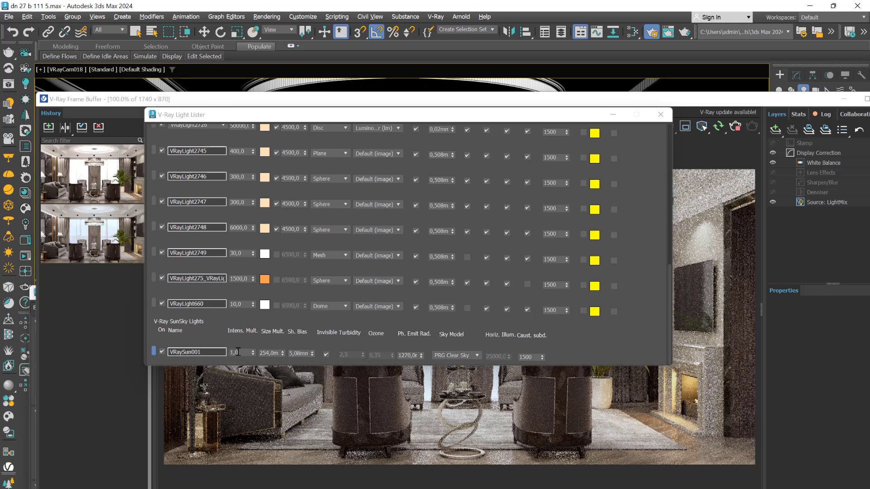
click(712, 99)
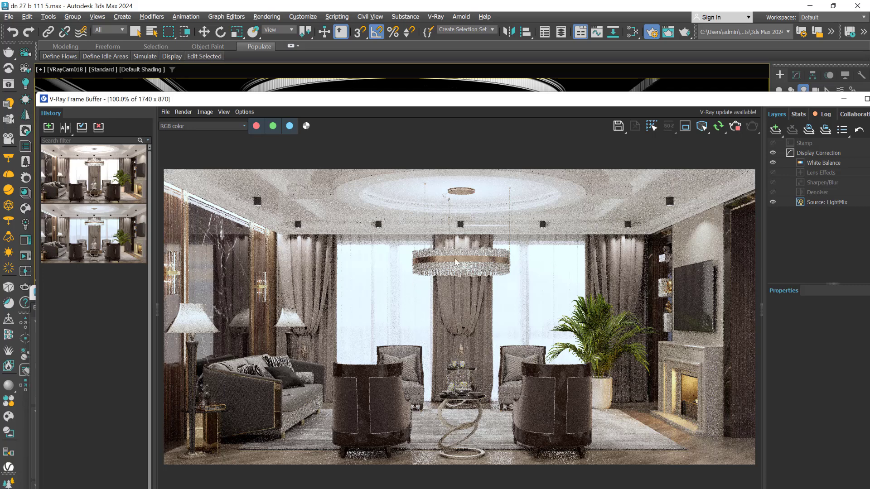
drag(406, 101, 383, 123)
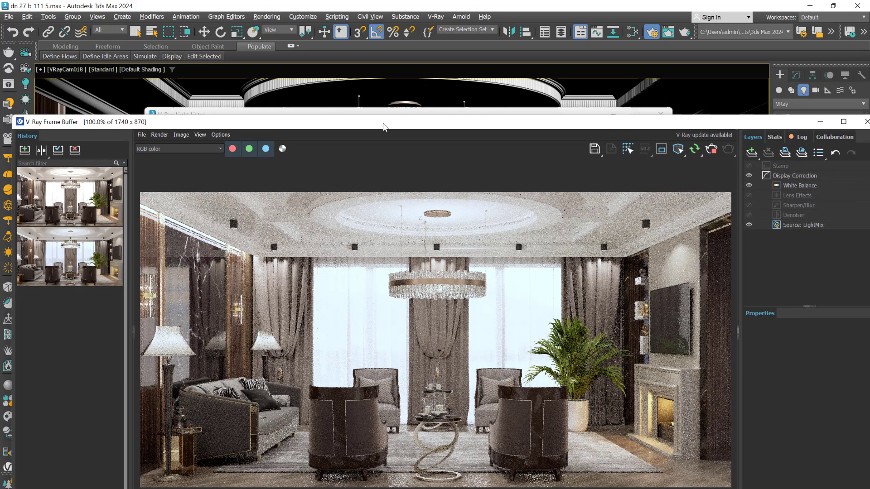
Step: Add an Exposure correction layer to the render, try Highlight Burn at about 0.736, and undo that value change
click(751, 153)
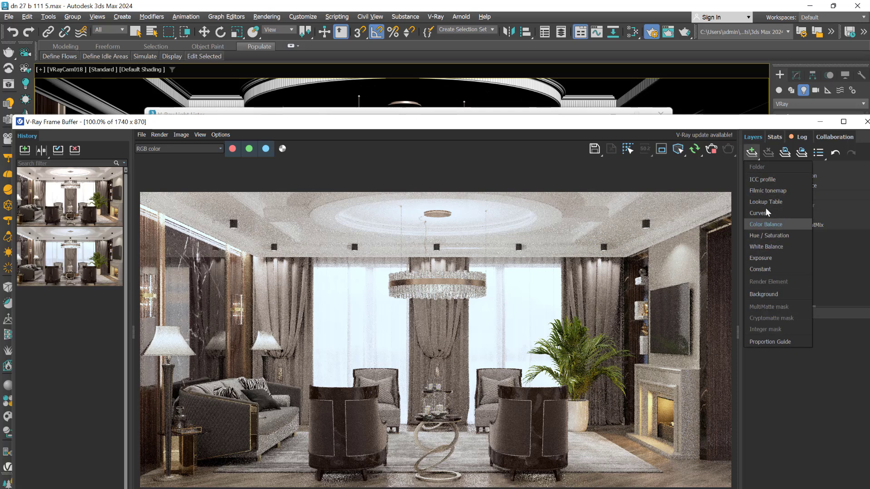
click(762, 258)
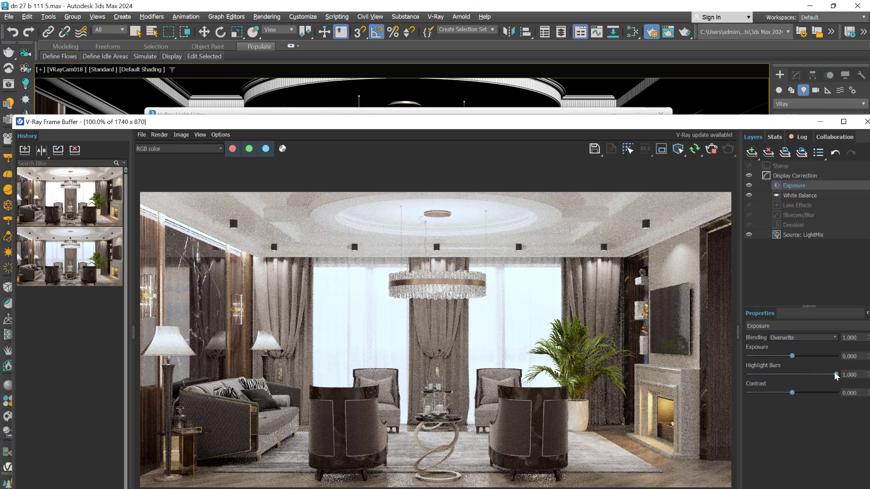
drag(836, 375, 814, 380)
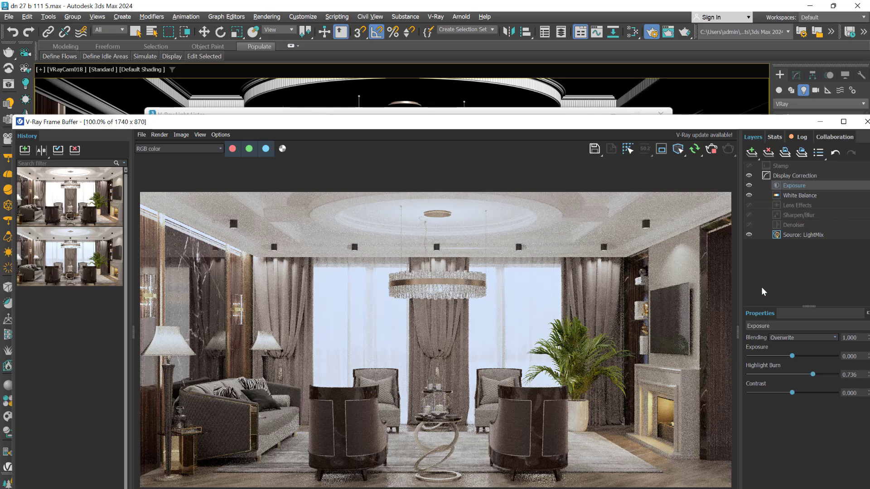
key(ctrl+z)
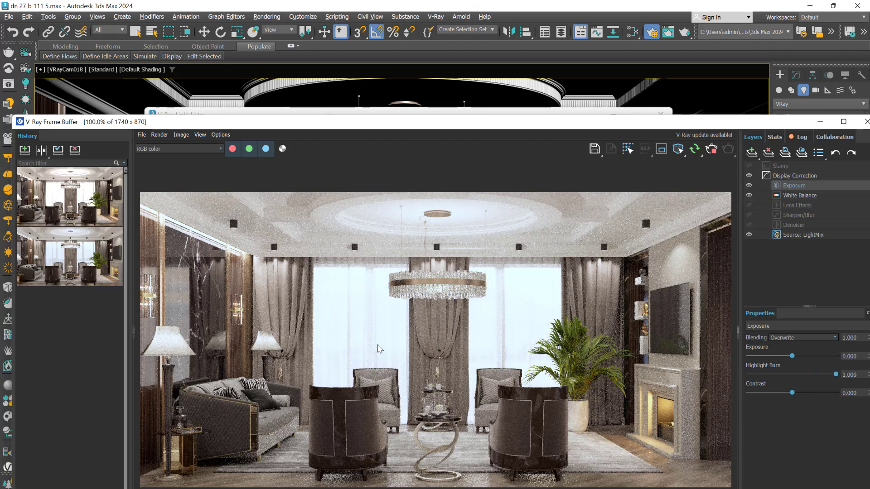
Step: Close the V-Ray Light Lister and lower VRaySun001 slightly along the Z axis in the wireframe camera view
drag(383, 127, 406, 321)
click(660, 114)
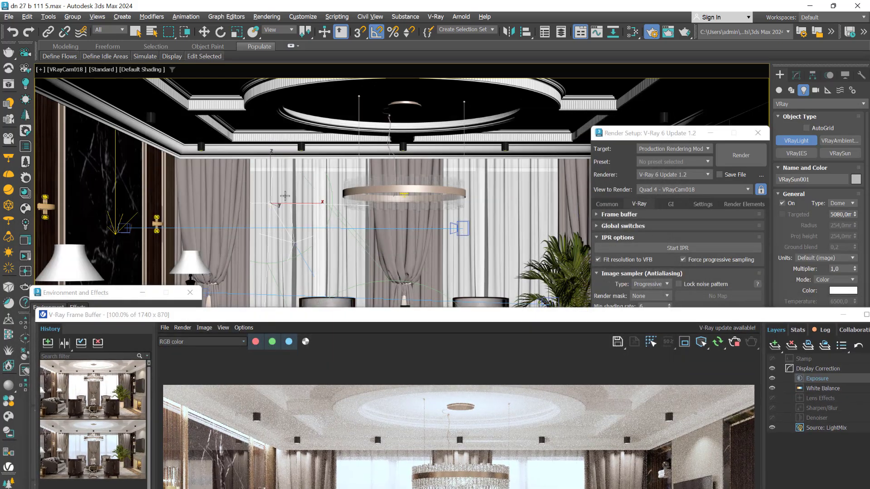
key(w)
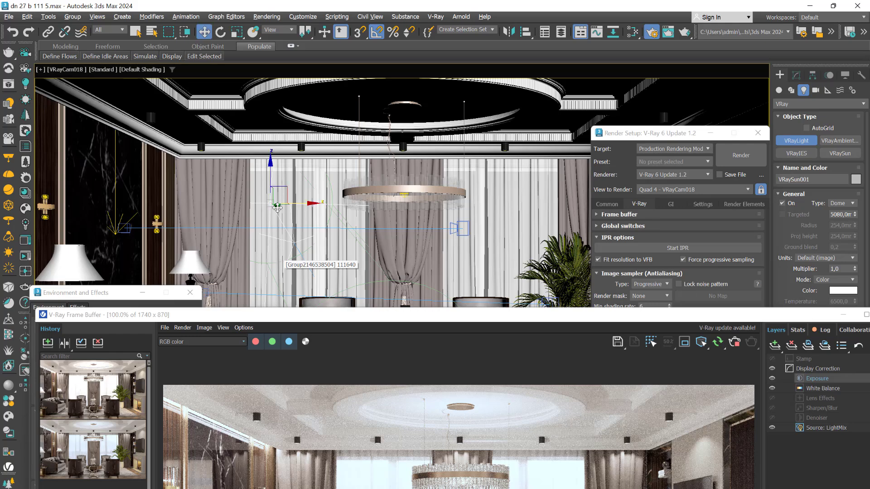
key(F3)
mouse_move(351, 306)
mouse_down()
mouse_move(368, 264)
mouse_move(365, 114)
mouse_move(364, 238)
mouse_up()
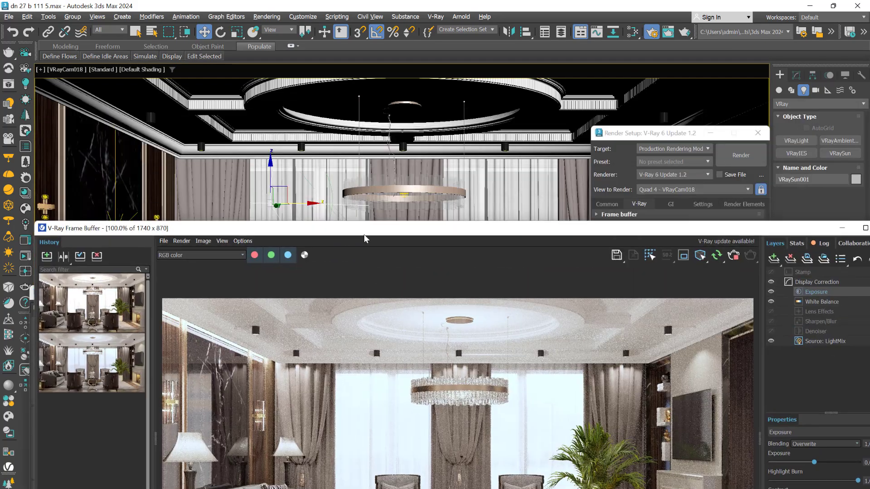
click(269, 172)
key(F3)
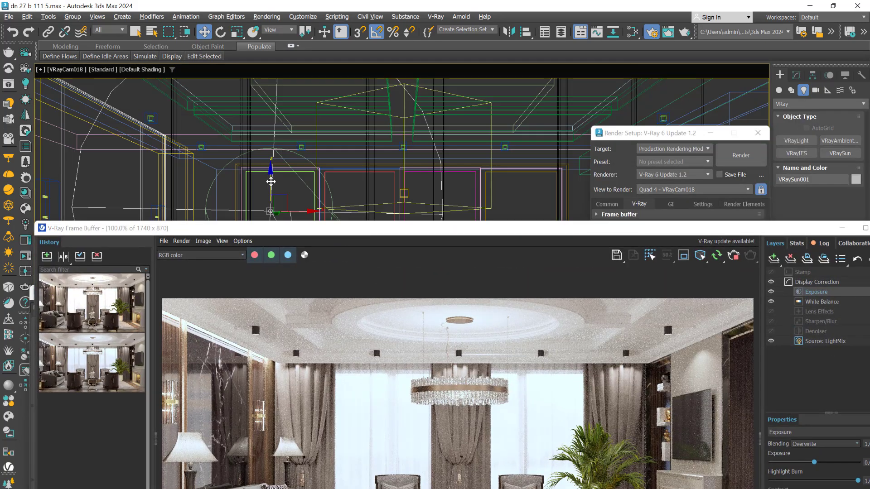
drag(272, 188, 276, 208)
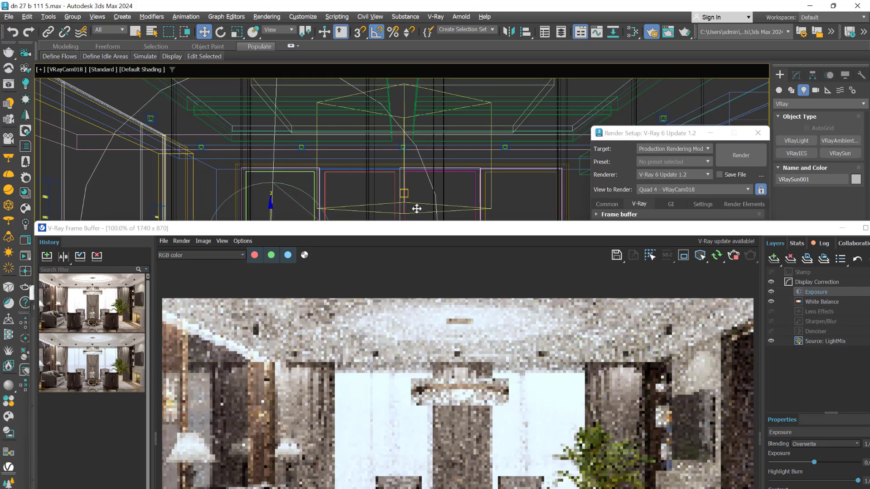
Step: Lower VRaySun001 further along Z to just above the armchair backs in the camera view, and check the updated render
drag(412, 228, 399, 113)
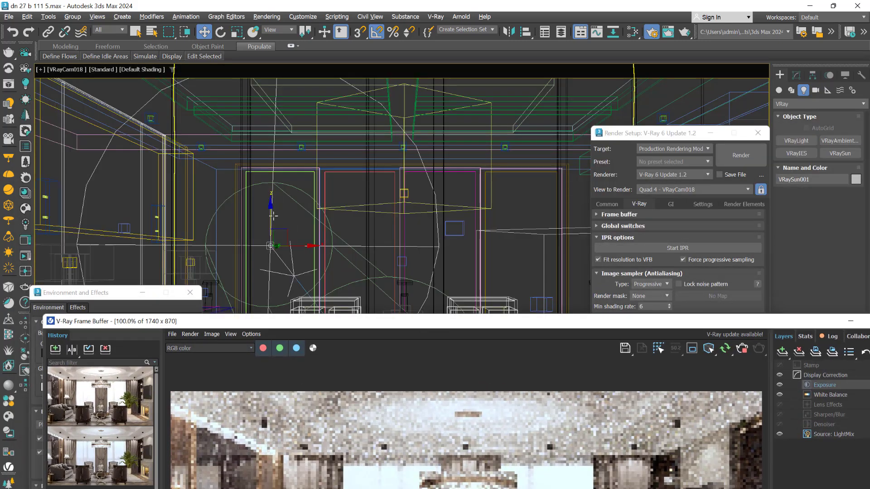
drag(273, 216, 276, 258)
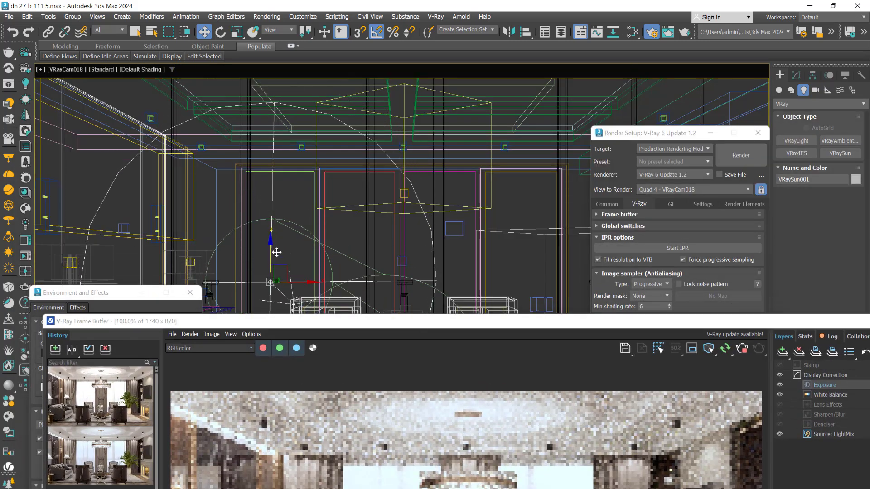
drag(495, 323, 450, 101)
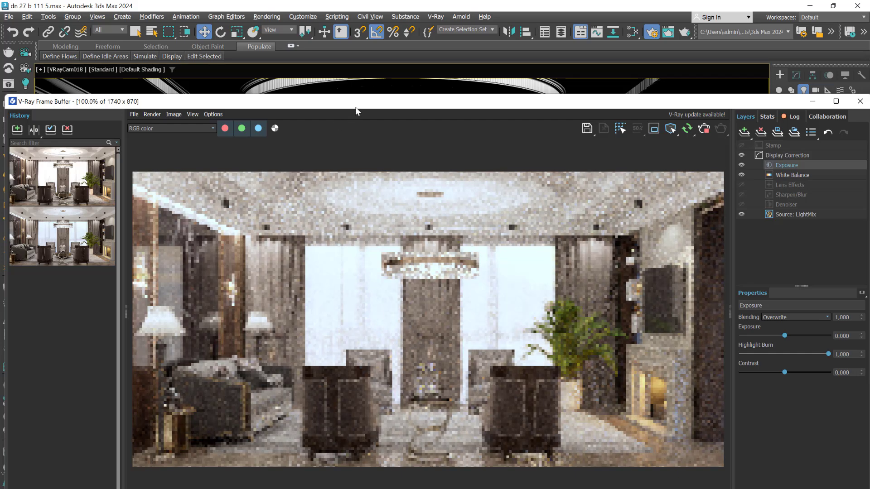
Step: Move VRaySun001 down along Z again, well below the armchair tops in the camera view, and examine the light in the render
drag(355, 107, 345, 307)
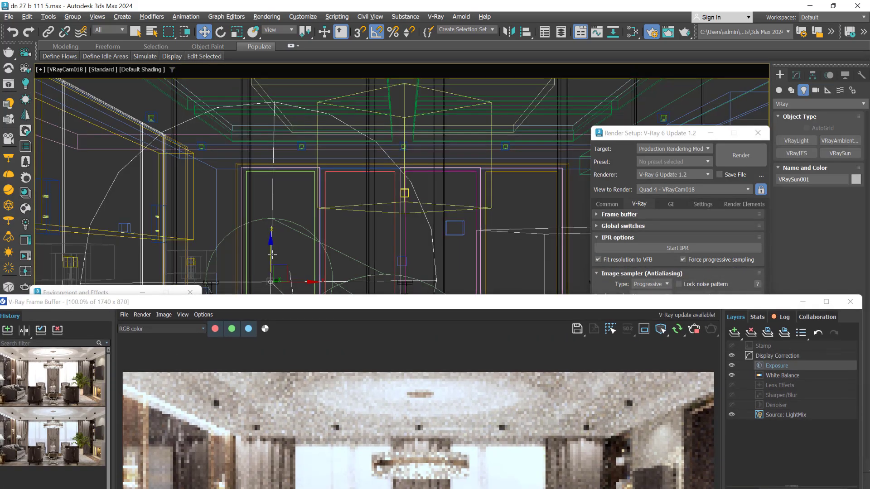
drag(272, 256, 275, 327)
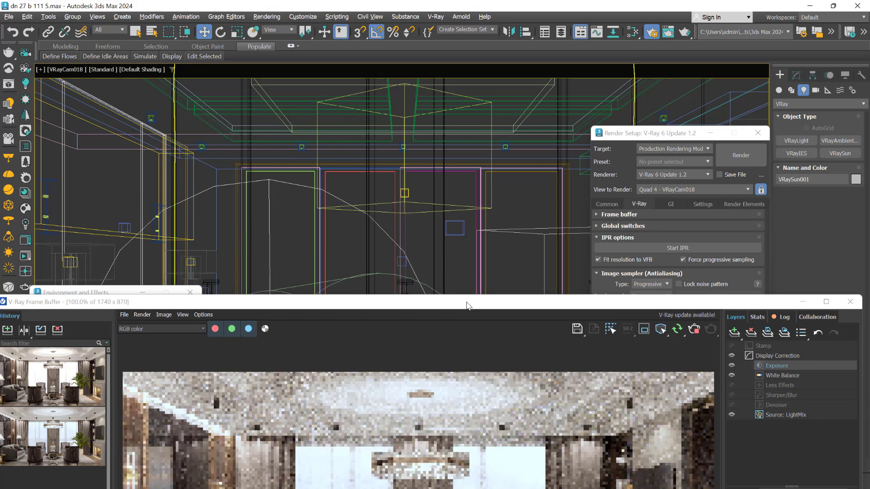
drag(455, 306, 449, 90)
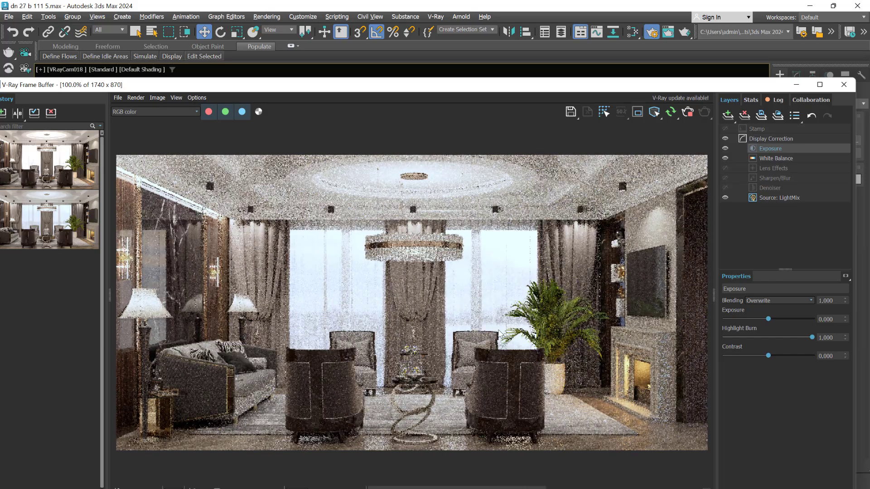
mouse_move(402, 92)
mouse_down()
mouse_move(357, 94)
mouse_move(393, 425)
mouse_move(411, 85)
mouse_up()
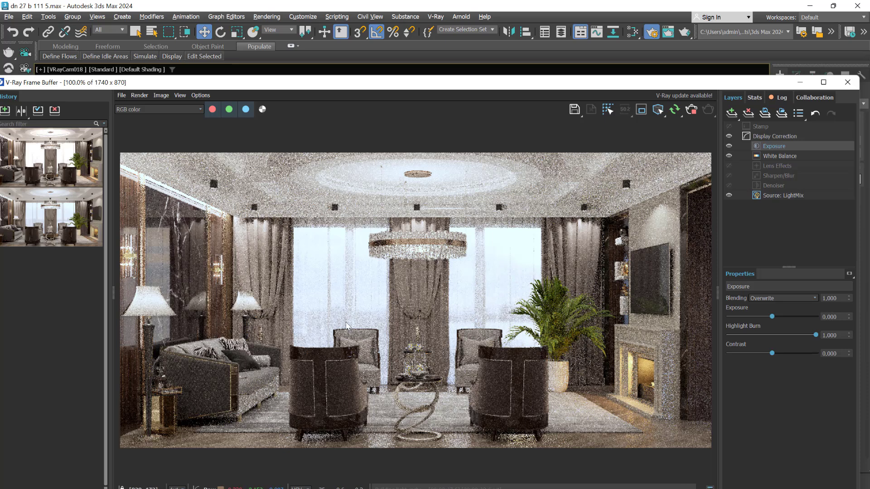
Step: Region-render the left-hand window behind the armchairs and examine its curtains at 200% zoom
click(641, 109)
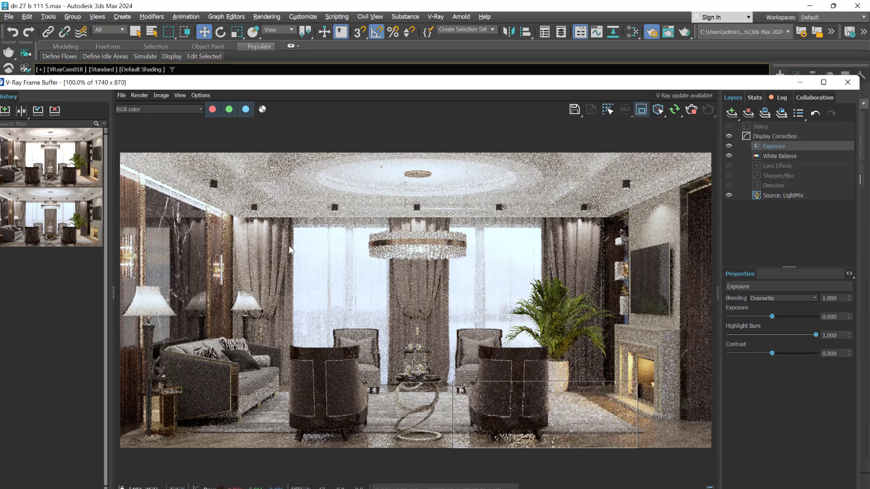
drag(289, 246, 417, 353)
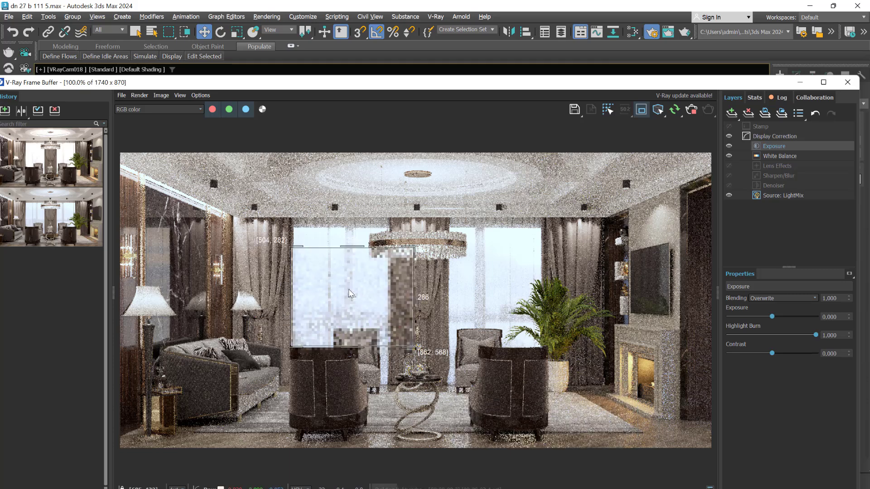
scroll(343, 303, up, 2)
scroll(343, 303, down, 1)
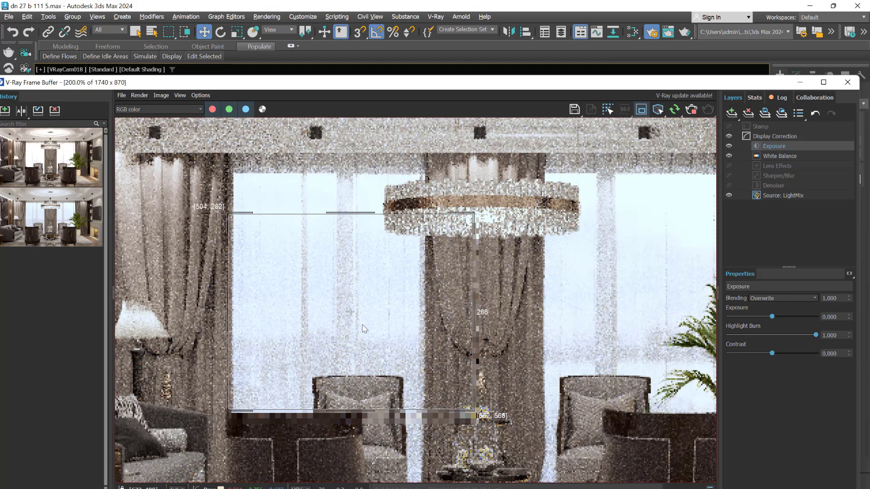